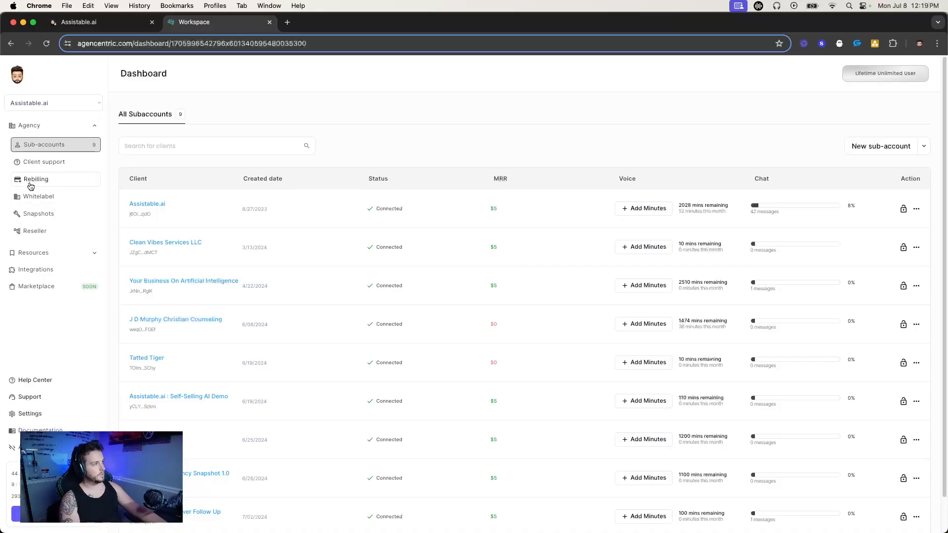
Open the agency's Rebilling section and look through its product catalog, payments and dashboard views.
click(56, 185)
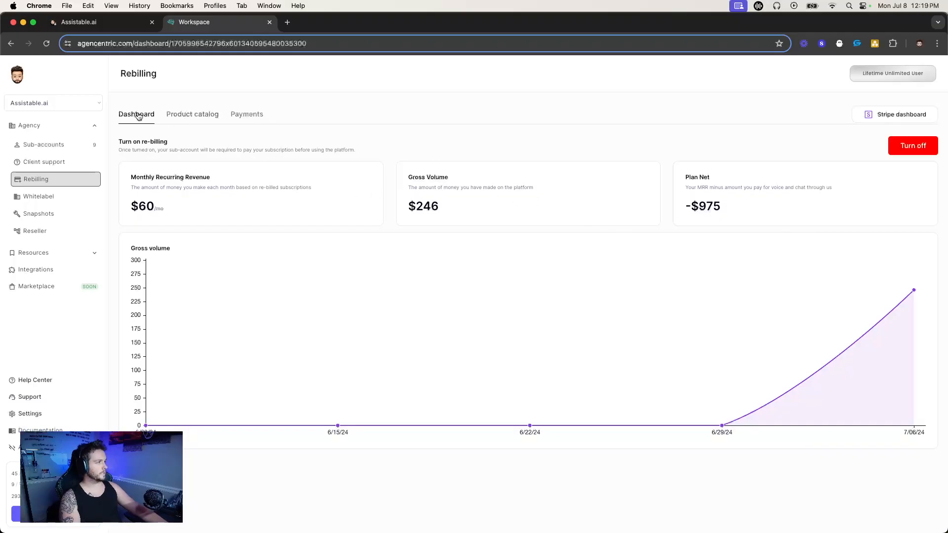
click(199, 115)
click(249, 118)
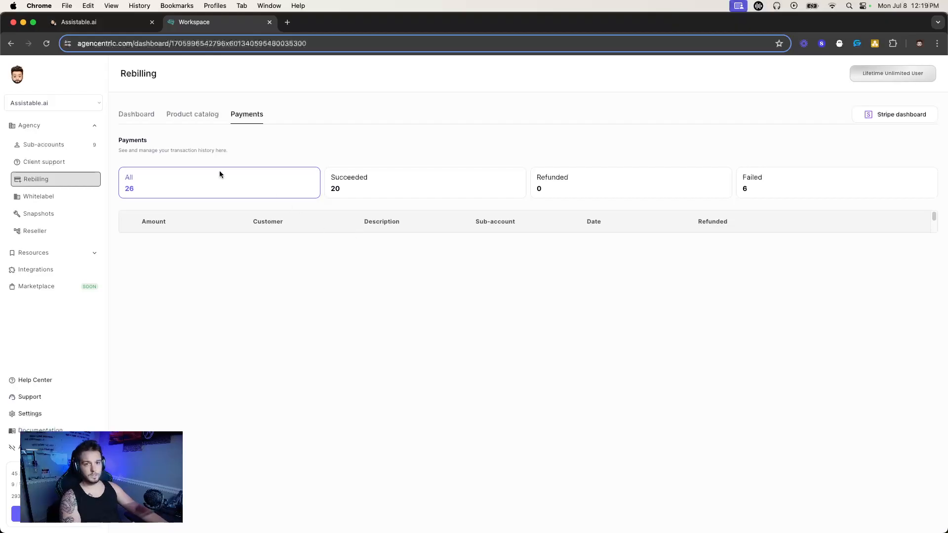
click(138, 115)
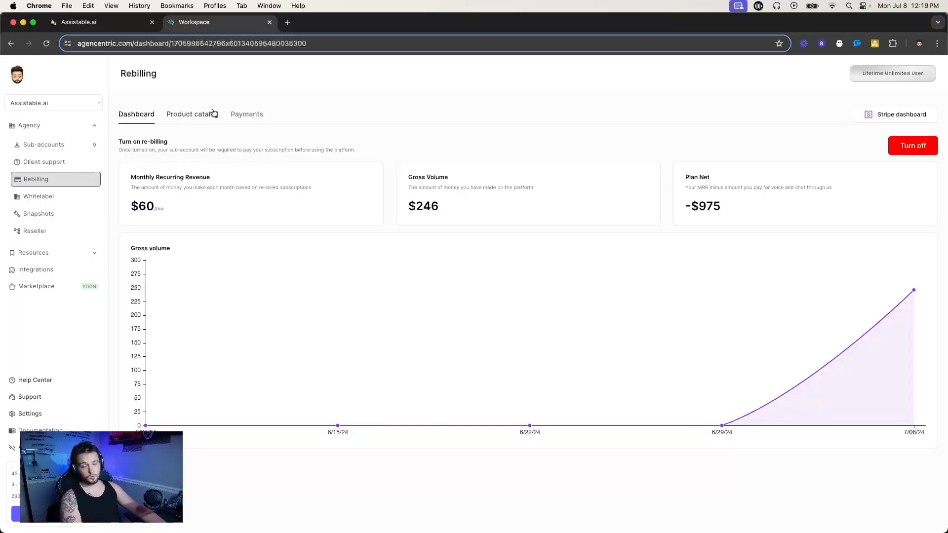
Turn re-billing off on the Rebilling dashboard, review the revenue figures, and turn re-billing on again.
click(913, 148)
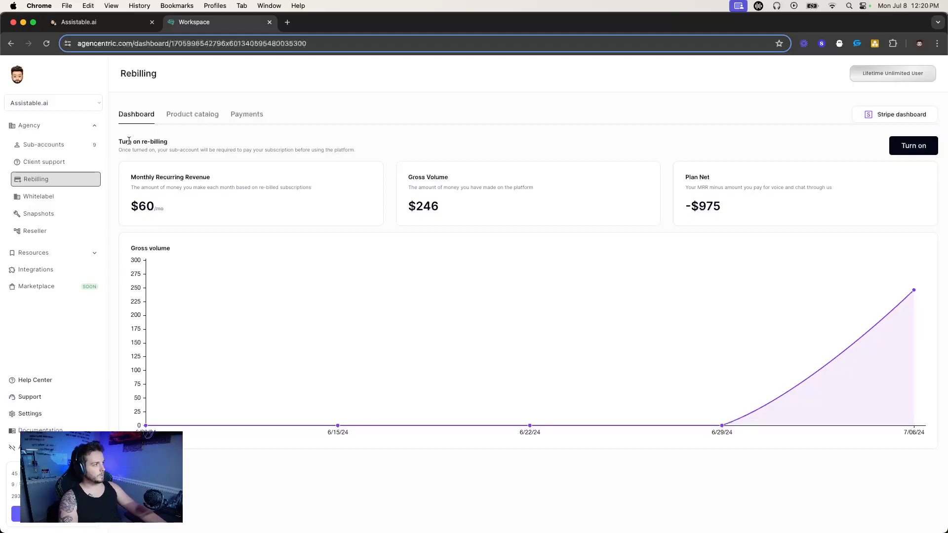
double_click(236, 187)
click(236, 187)
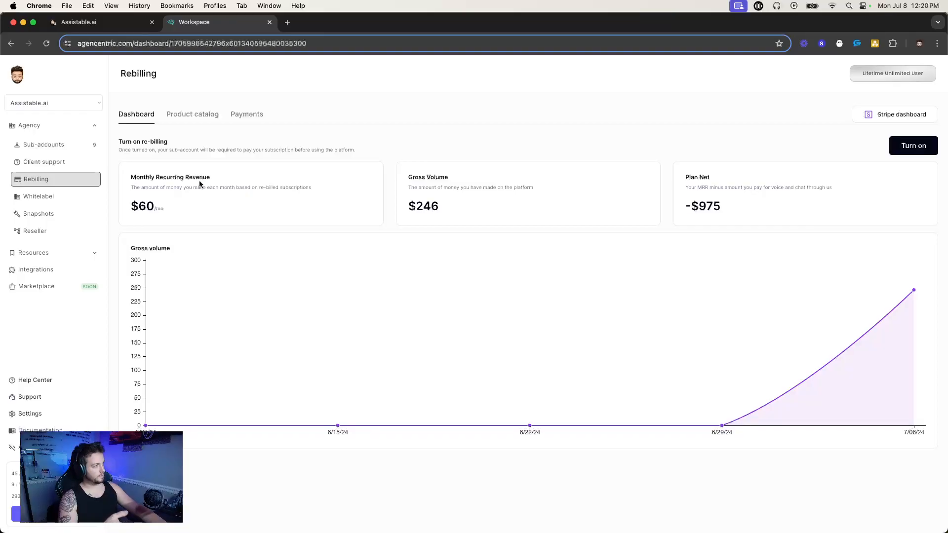
triple_click(420, 179)
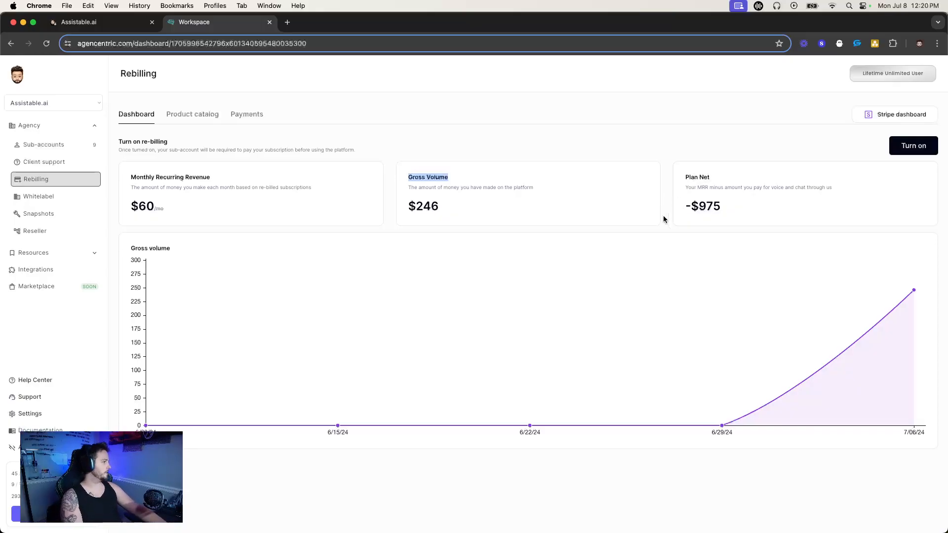
click(850, 353)
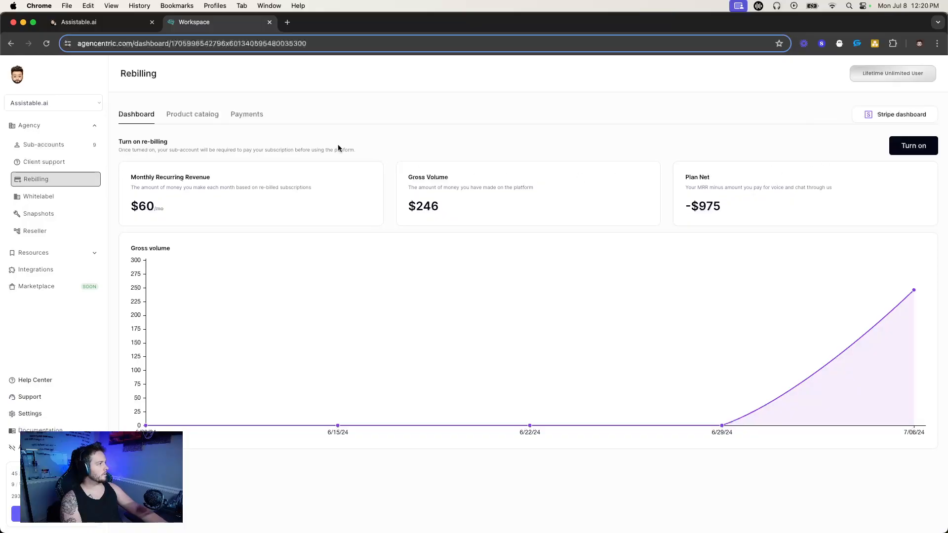
click(904, 145)
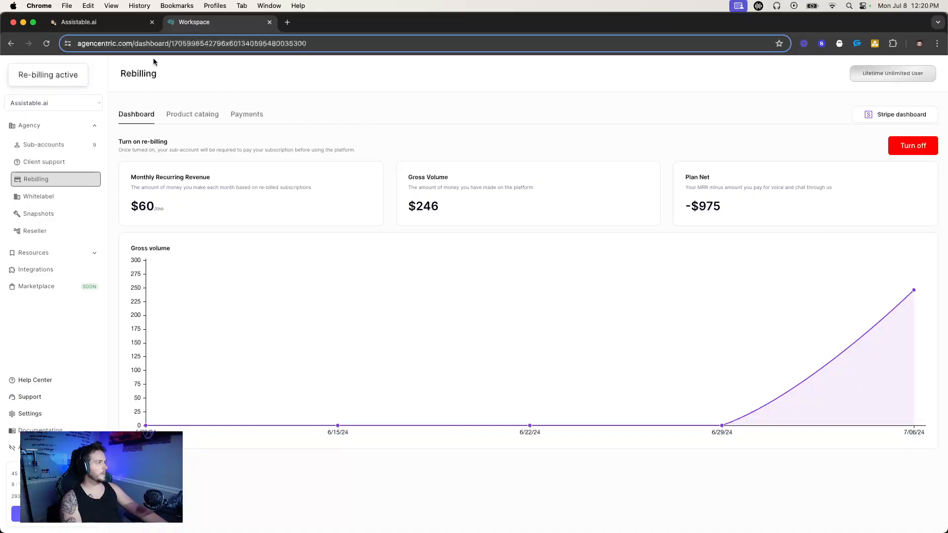
Switch to the HighLevel sub-account, view its AI assistant portal, and return to the Agencentric workspace.
click(79, 22)
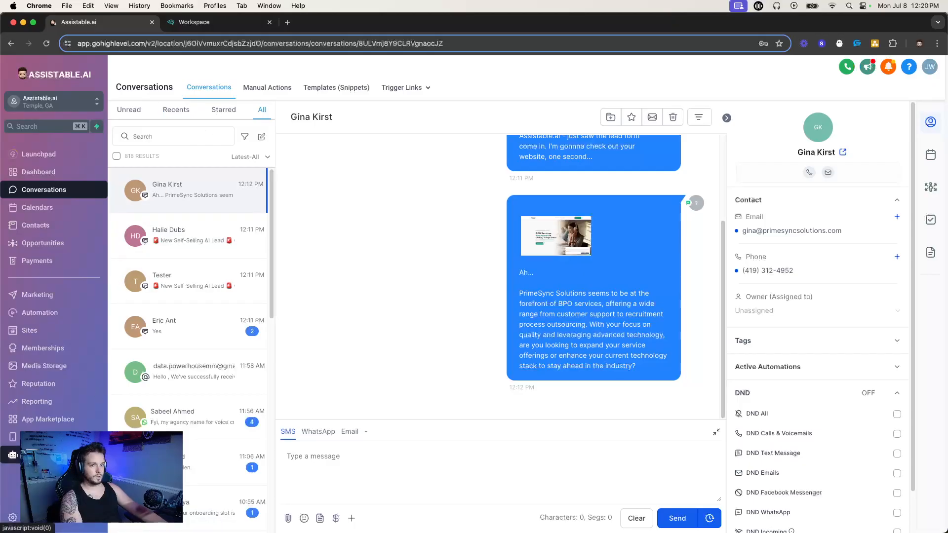
click(12, 454)
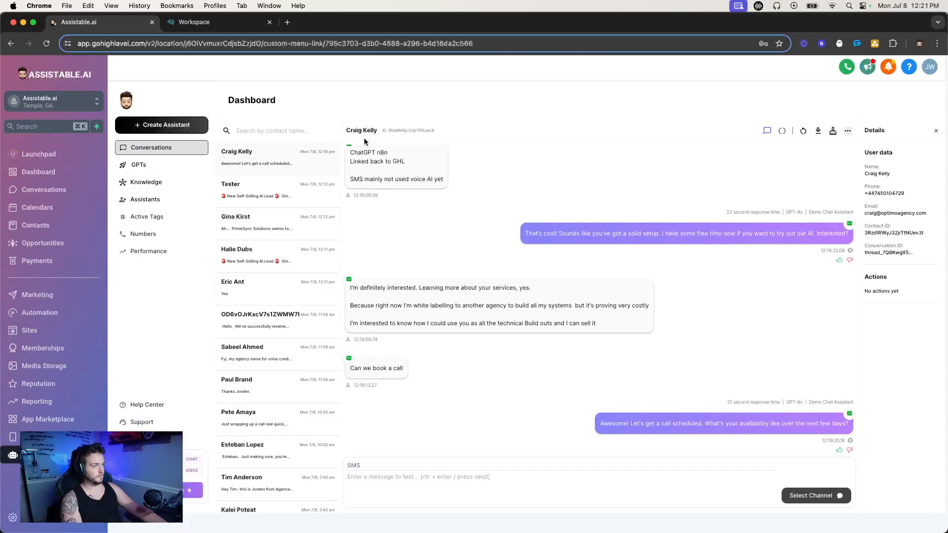
click(196, 20)
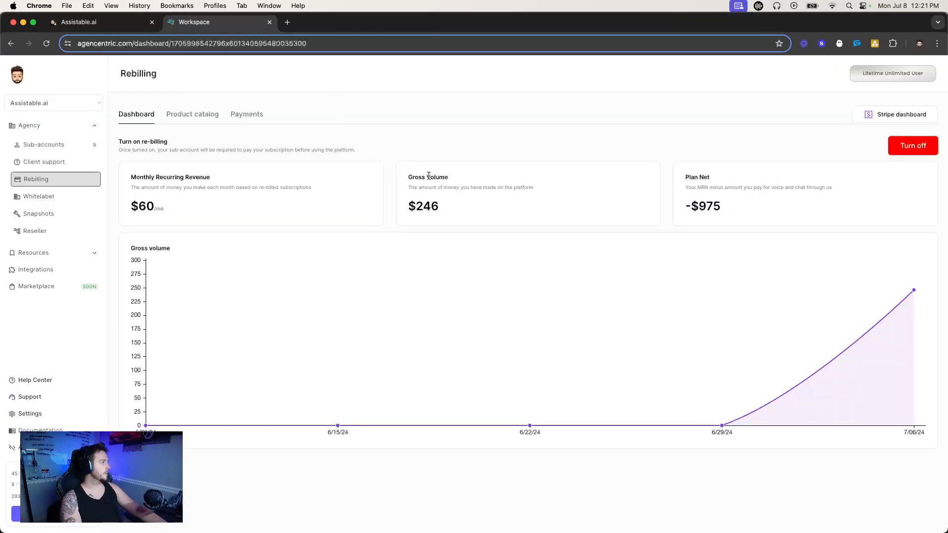
Open the rebilling product catalog and view the available product types, checking them against the sub-account's portal.
click(204, 118)
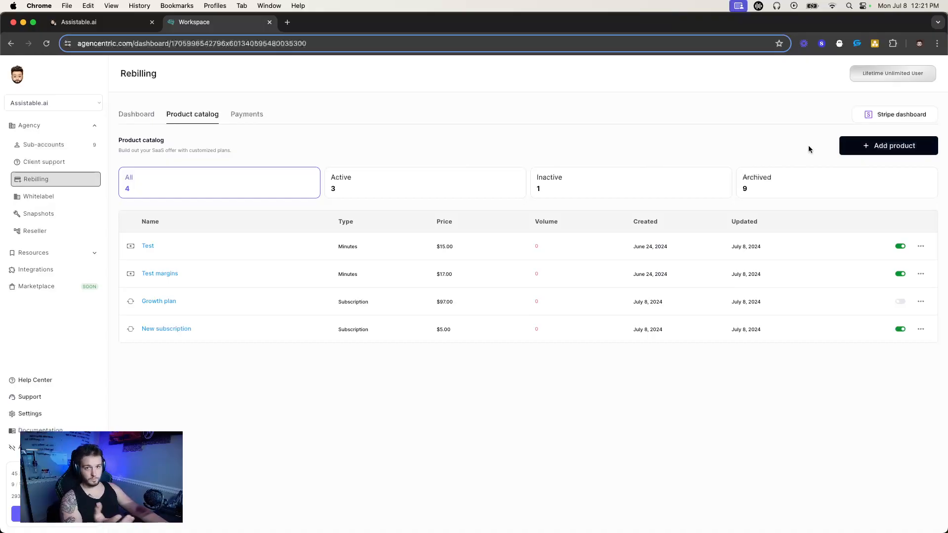
click(882, 146)
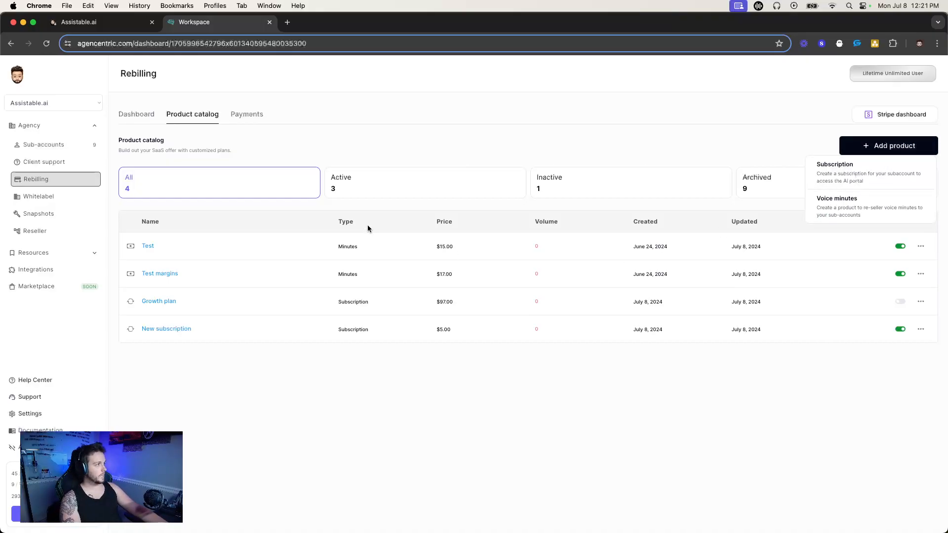
click(114, 22)
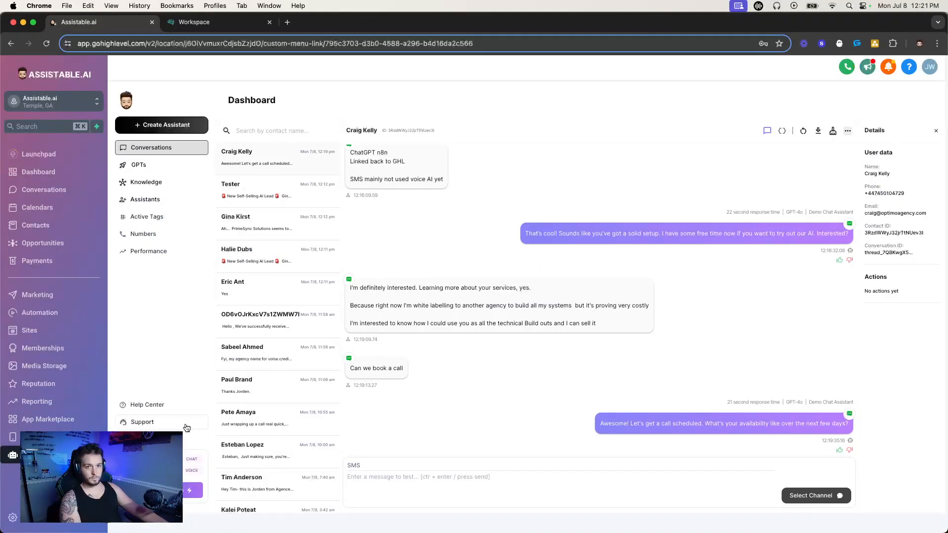
click(235, 25)
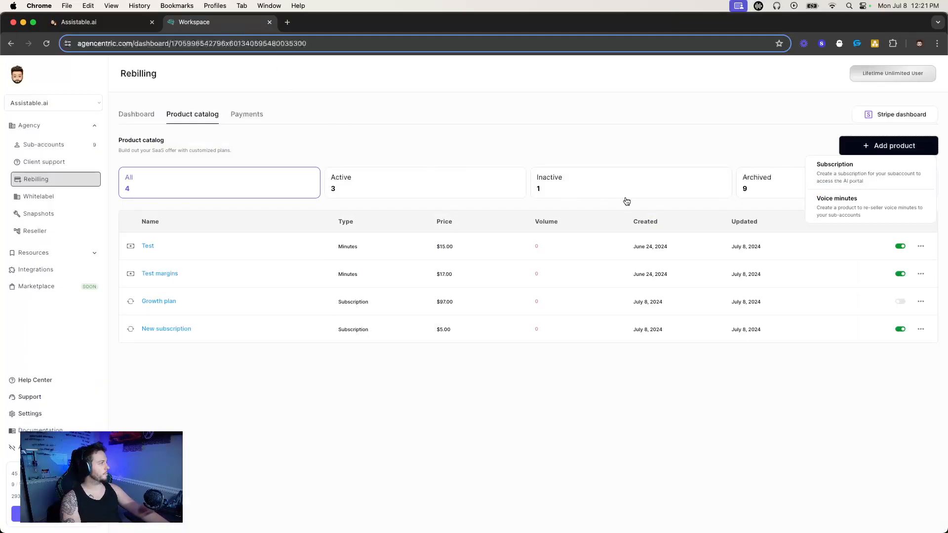
Deactivate the Test, Test margins and New subscription products and check the sub-account's portal.
click(899, 246)
click(900, 274)
click(900, 329)
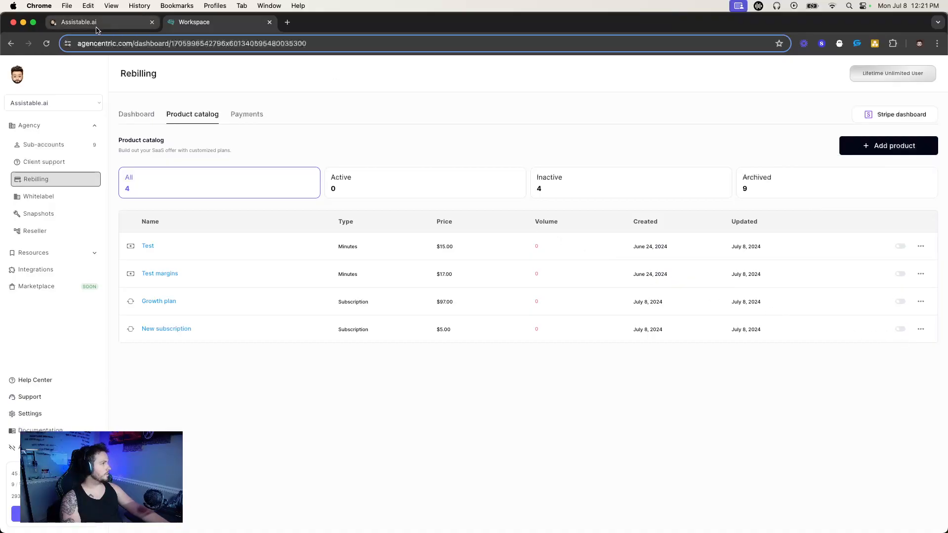
click(79, 22)
click(194, 22)
Turn re-billing off, check the sub-account's portal in that state, and turn re-billing back on.
click(137, 114)
click(913, 145)
click(97, 22)
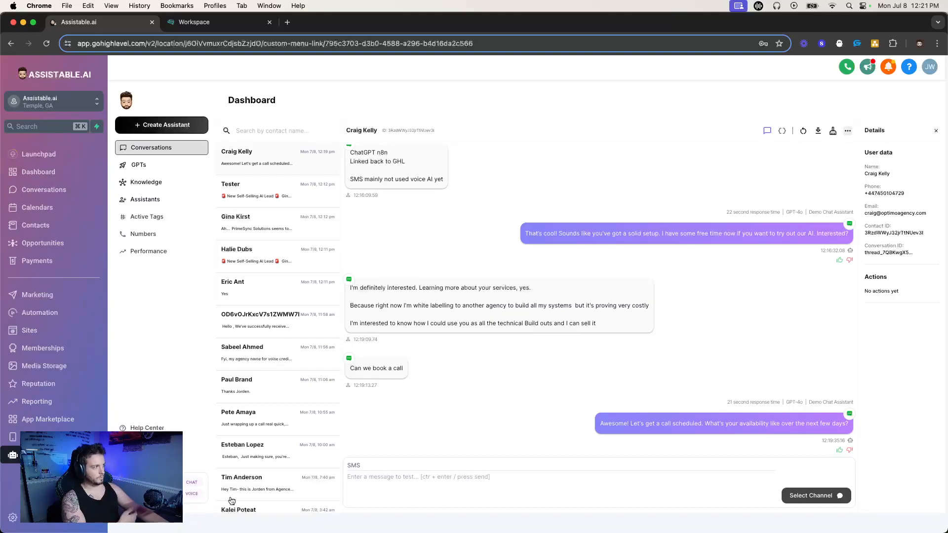
click(213, 23)
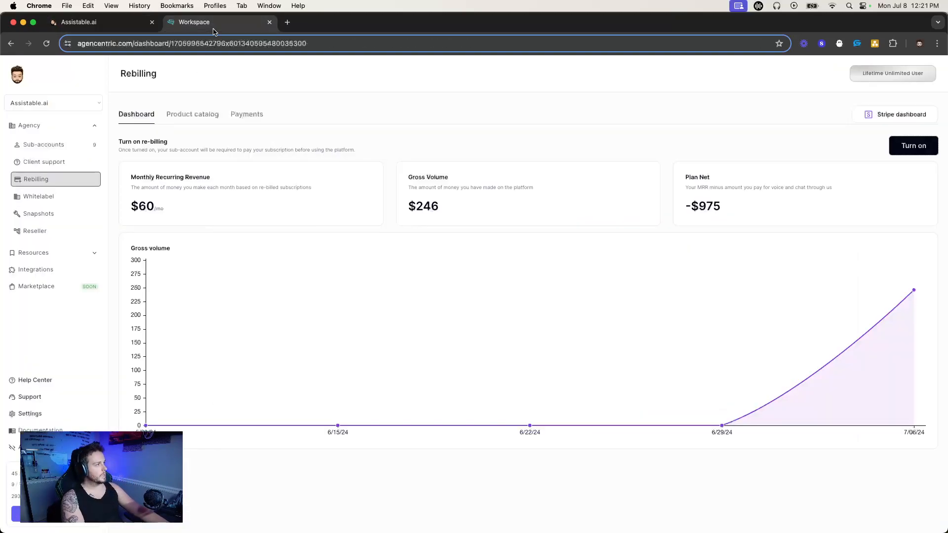
click(913, 145)
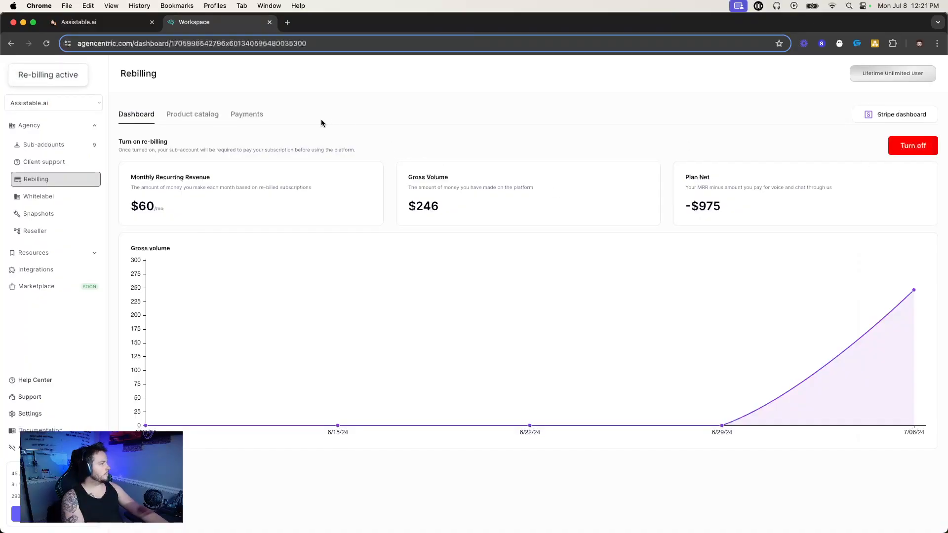
Activate the Test, Test margins, Growth plan and New subscription products in the product catalog.
click(200, 122)
click(901, 246)
click(900, 273)
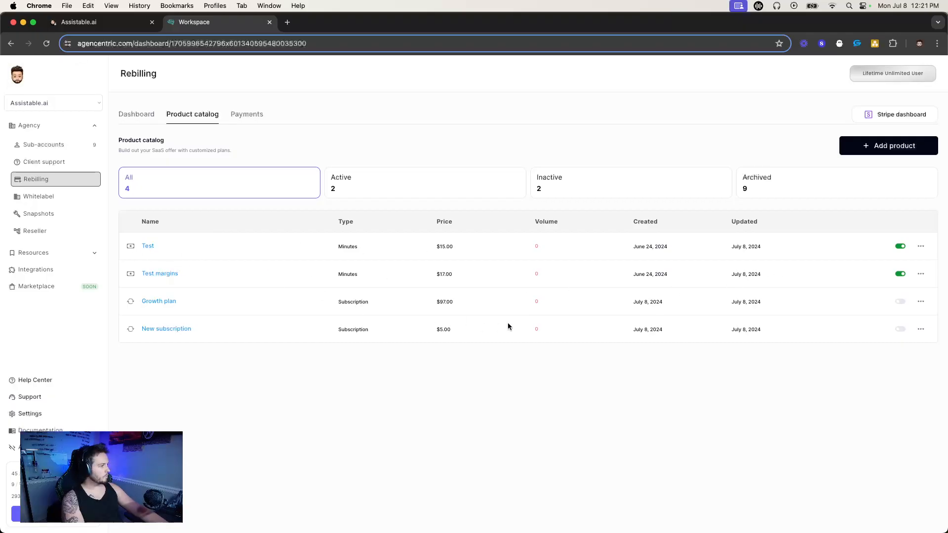
click(900, 301)
click(900, 328)
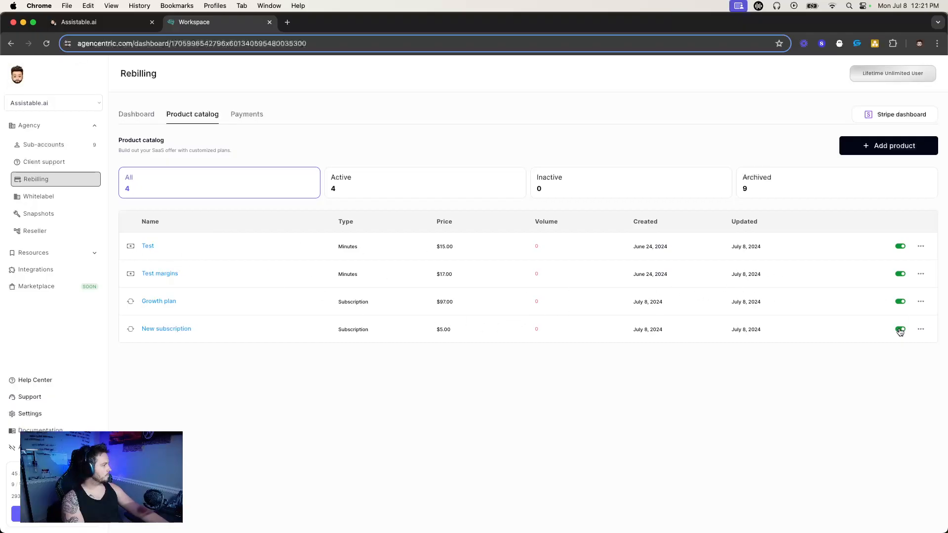
View the pay-as-you-go voice AI refill offers in the sub-account's portal and close them.
click(78, 22)
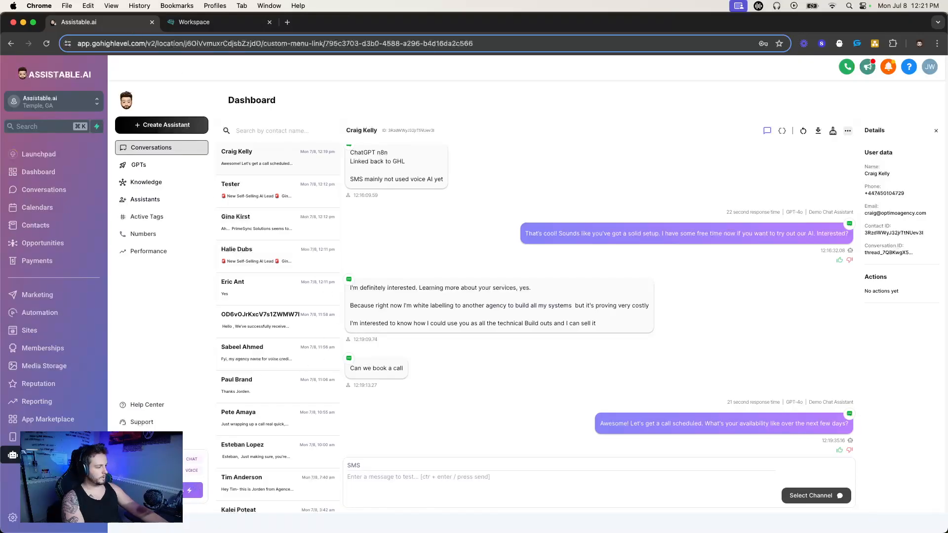
click(166, 490)
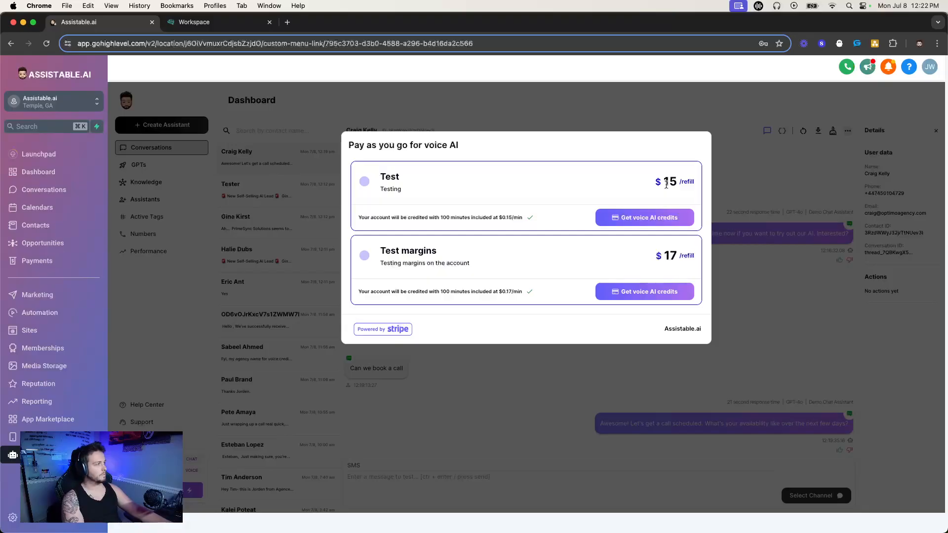
click(209, 199)
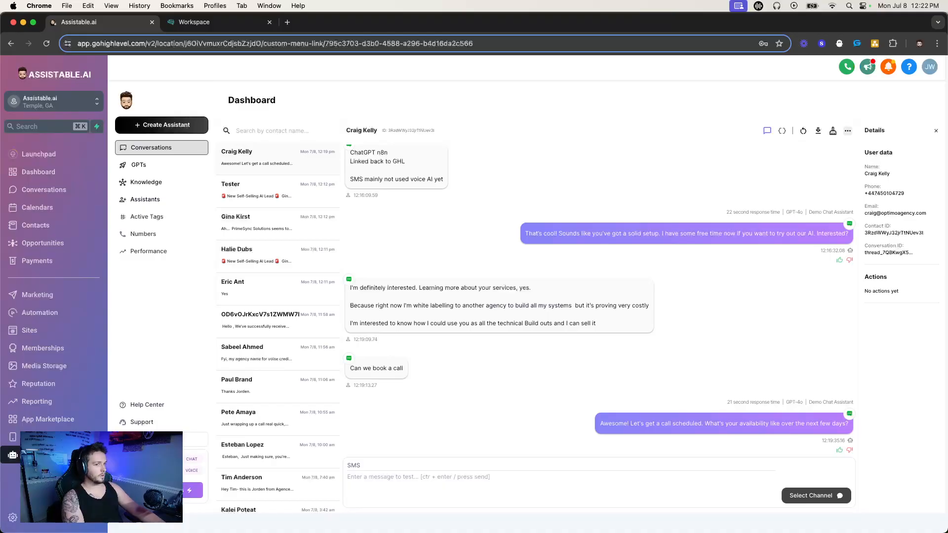
Open the sub-account's billing settings and review its subscription, plan cost and gross volume.
click(148, 439)
click(280, 178)
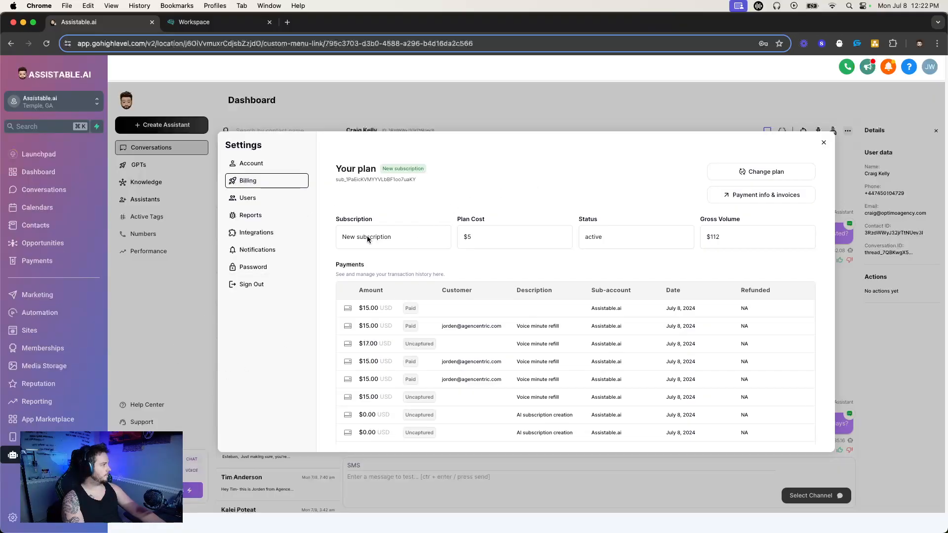
drag(340, 241, 424, 242)
click(466, 237)
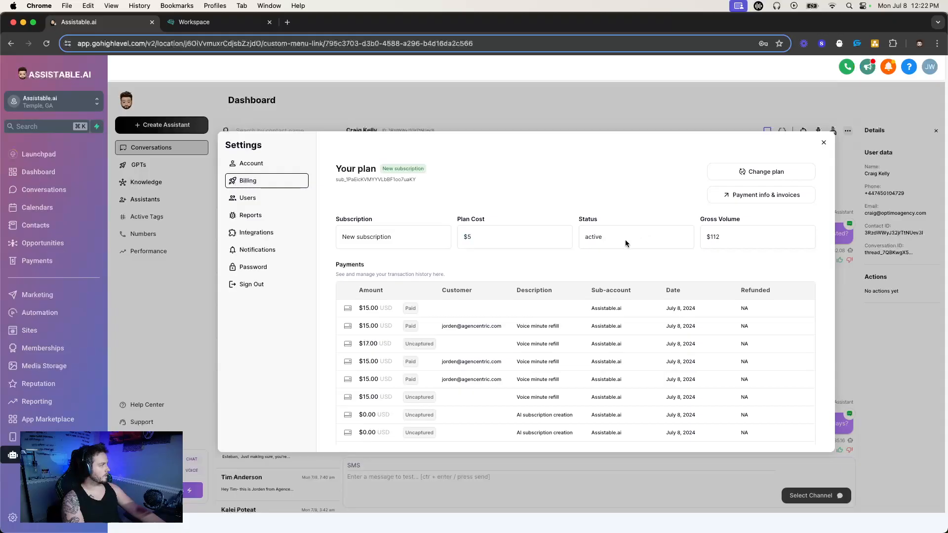
double_click(715, 237)
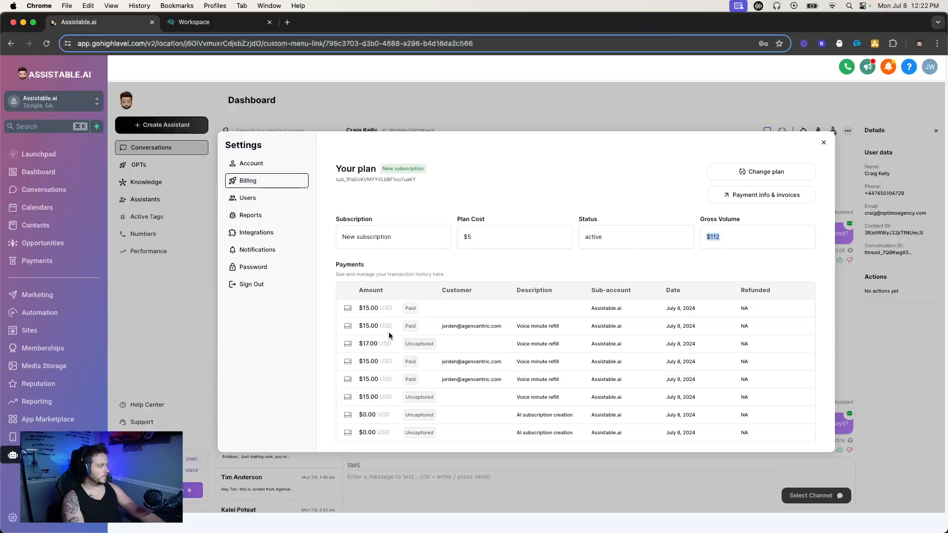
Compare the agency's payments view with the sub-account's payment history, and close the sub-account's settings.
click(220, 24)
click(247, 114)
click(203, 114)
key(ctrl+shift+Tab)
scroll(574, 318, down, 3)
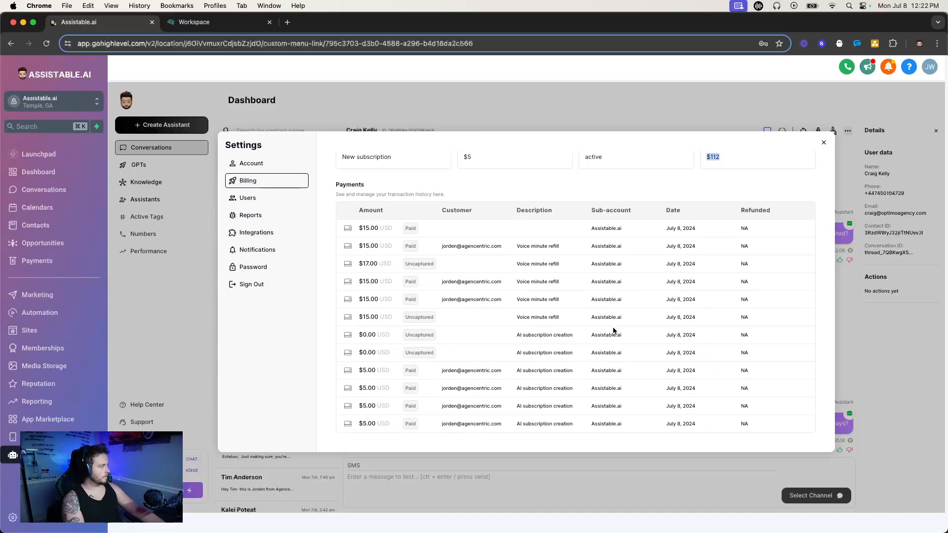
scroll(543, 271, up, 3)
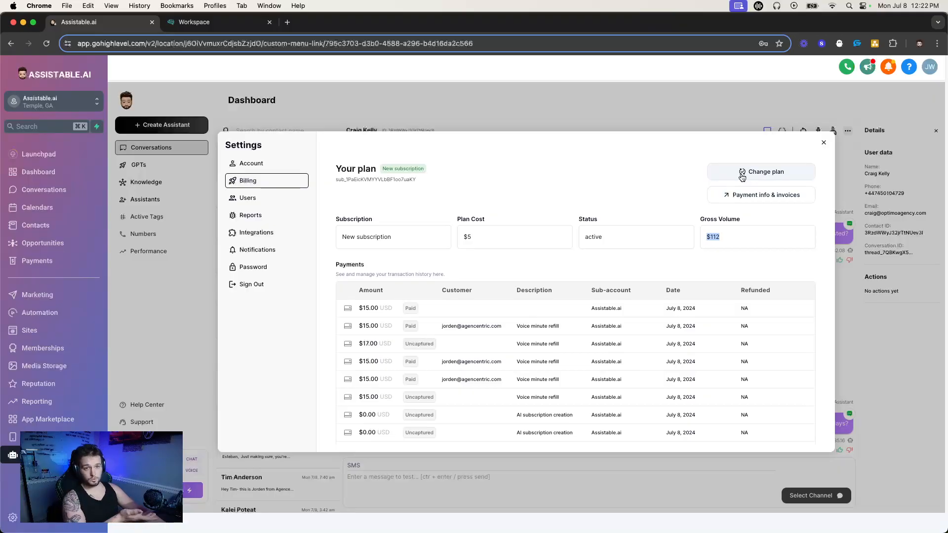
click(823, 142)
Add a voice minutes product to the agency's rebilling catalog and name the plan Growth.
click(200, 23)
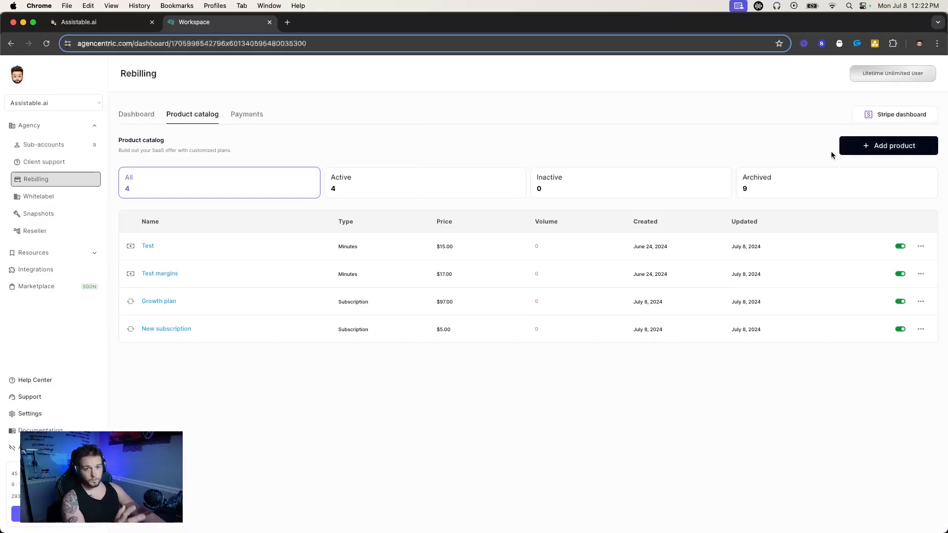
click(872, 151)
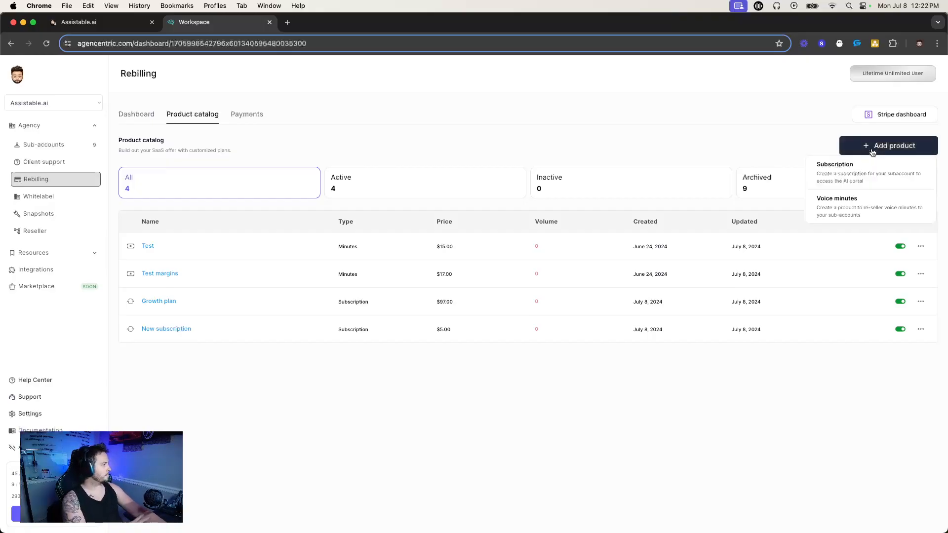
click(848, 212)
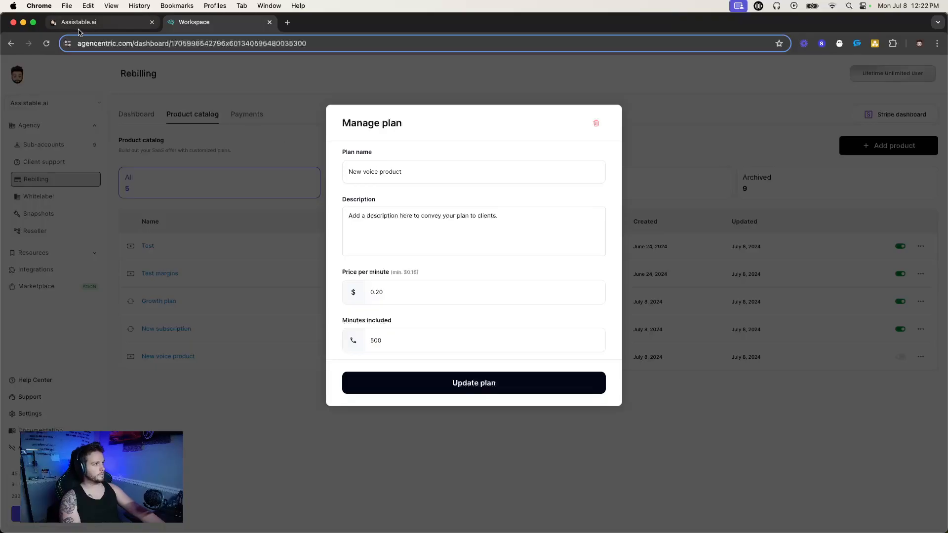
triple_click(420, 173)
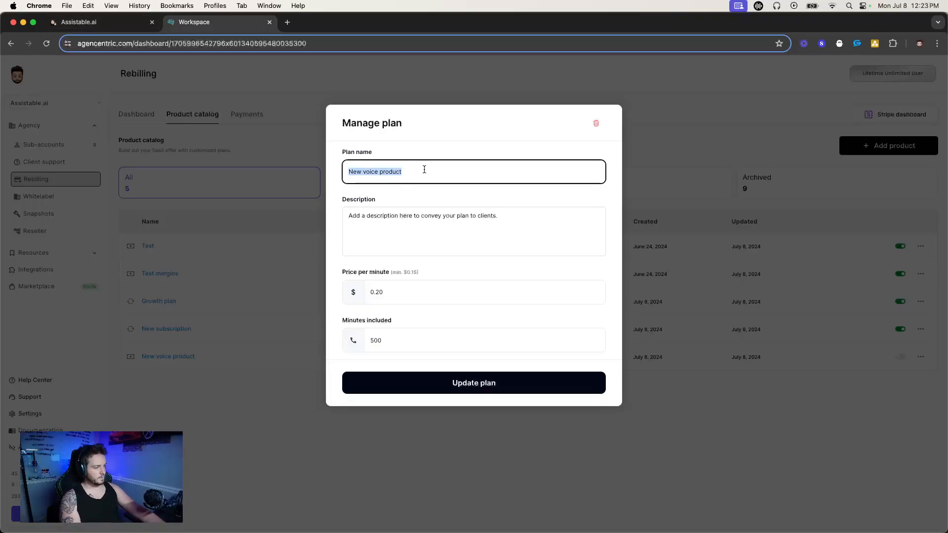
text(Growth)
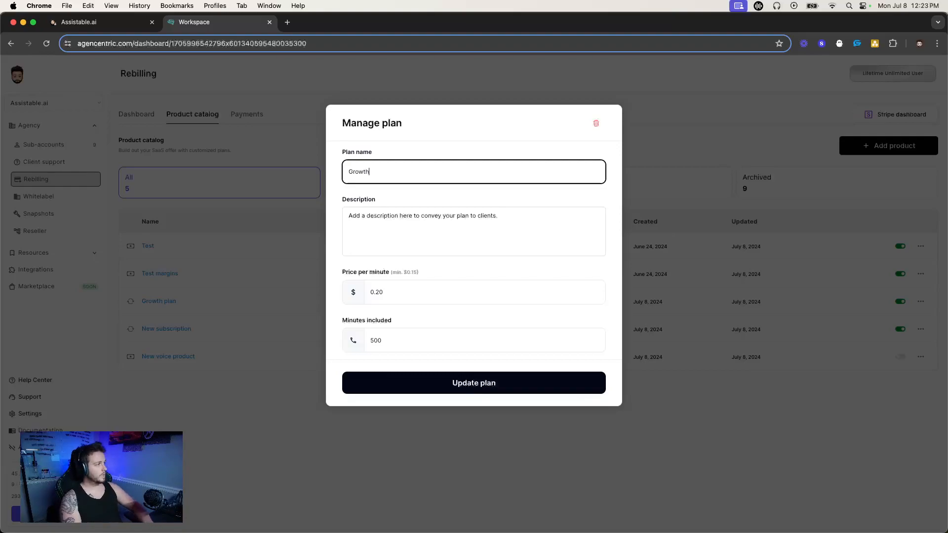
Replace the Growth voice plan's description with "A voice plan for businesses looking to scale.".
click(433, 238)
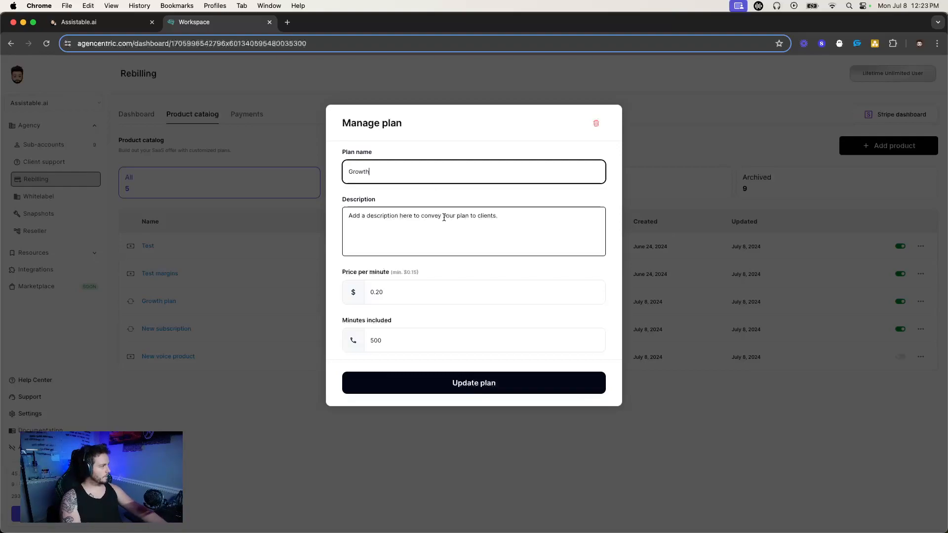
key(super+a)
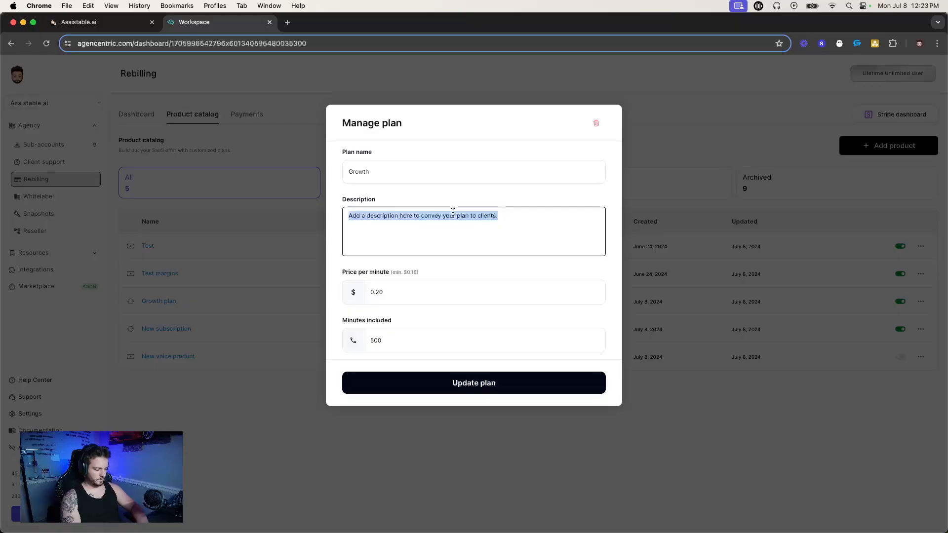
text(A voice plan for busine)
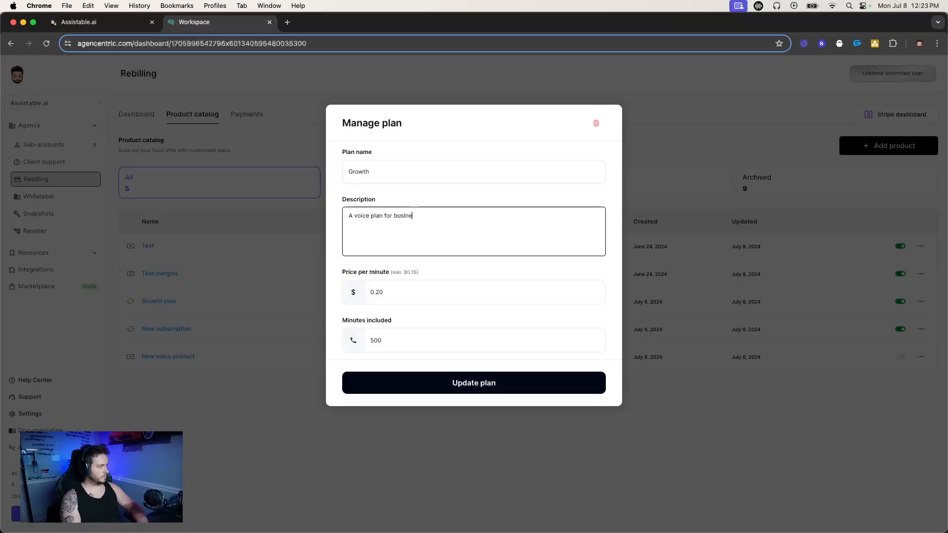
text(sses looking to scale.)
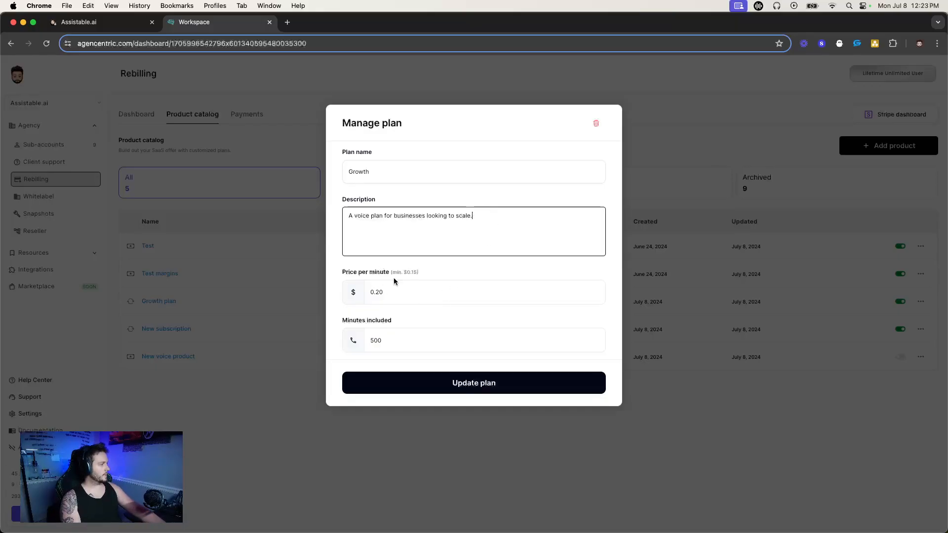
Set the Growth voice plan's price per minute to $0.21.
click(383, 293)
key(BackSpace)
text(1)
click(433, 260)
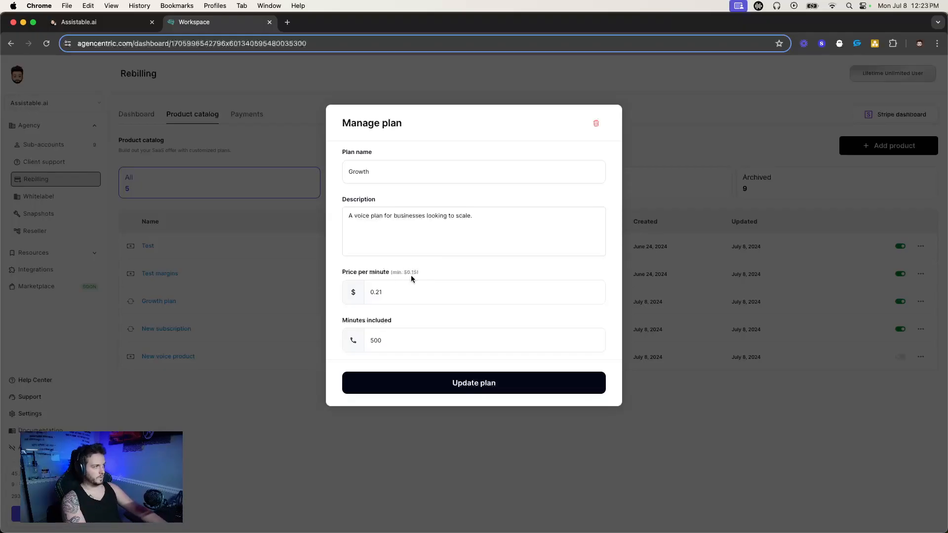
click(376, 291)
double_click(376, 291)
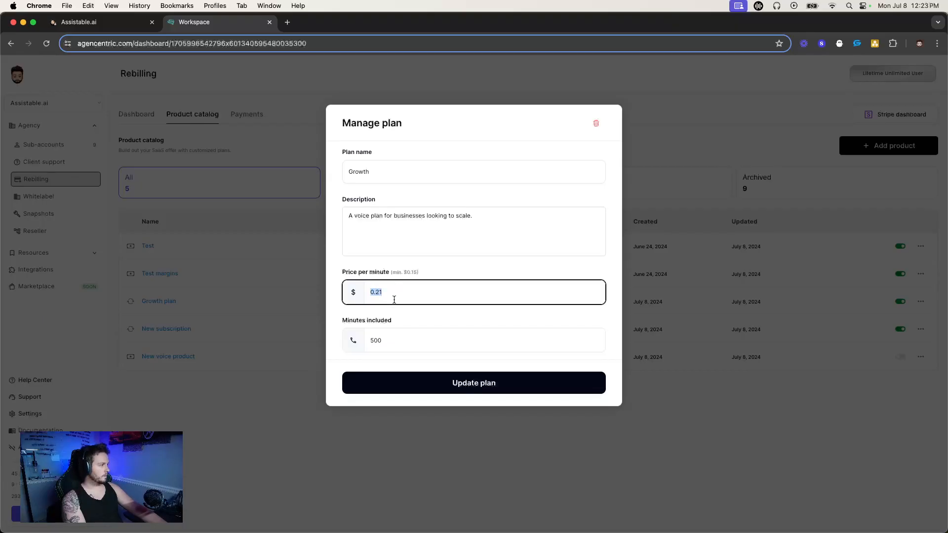
Set the minutes included in the Growth voice plan to 1000 and save the plan.
double_click(390, 340)
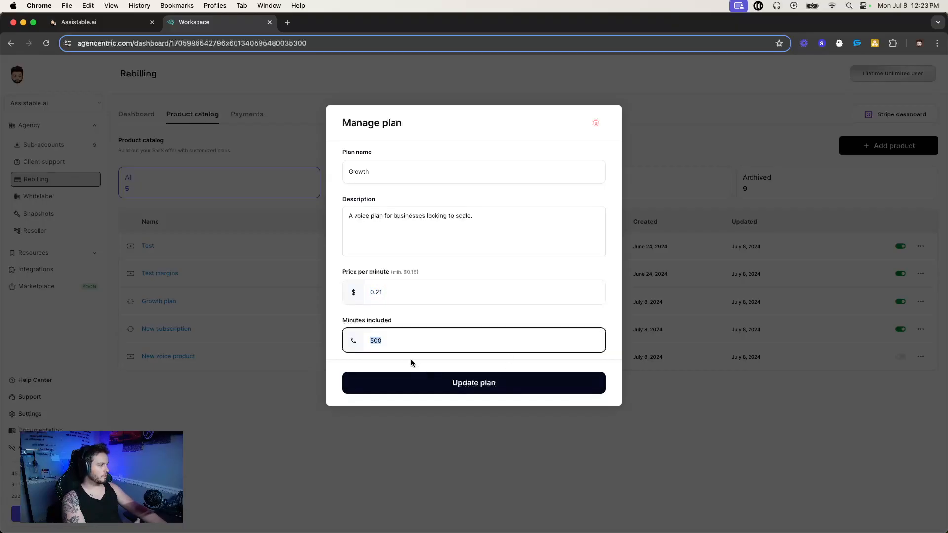
text(50)
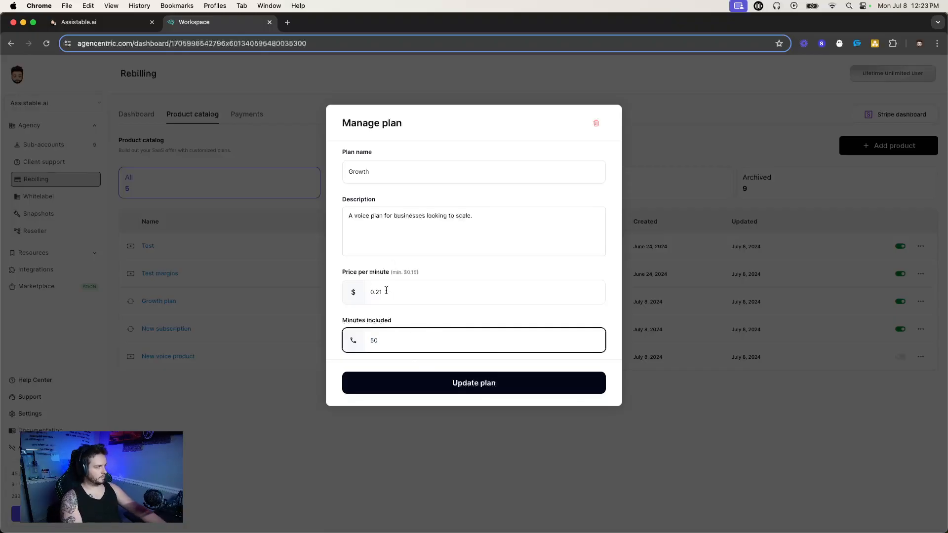
double_click(386, 341)
text(1000)
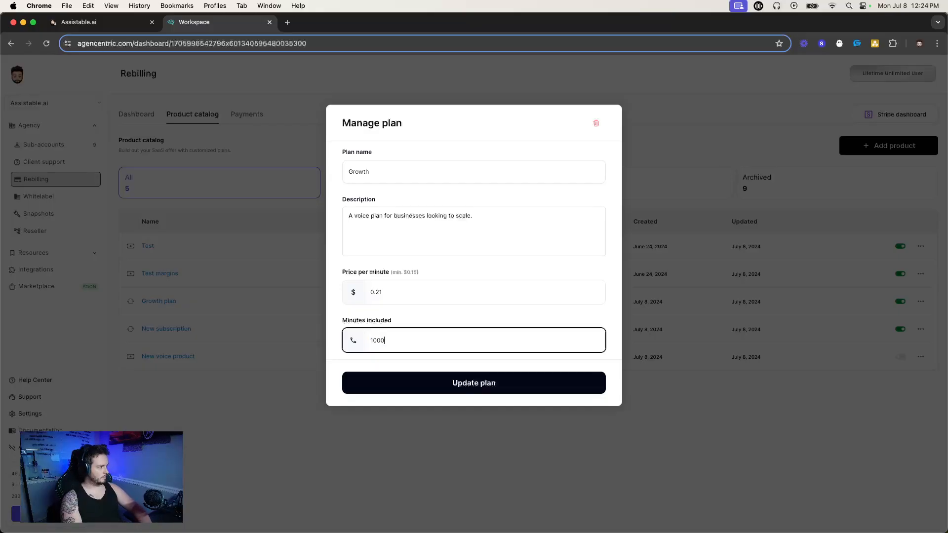
click(440, 309)
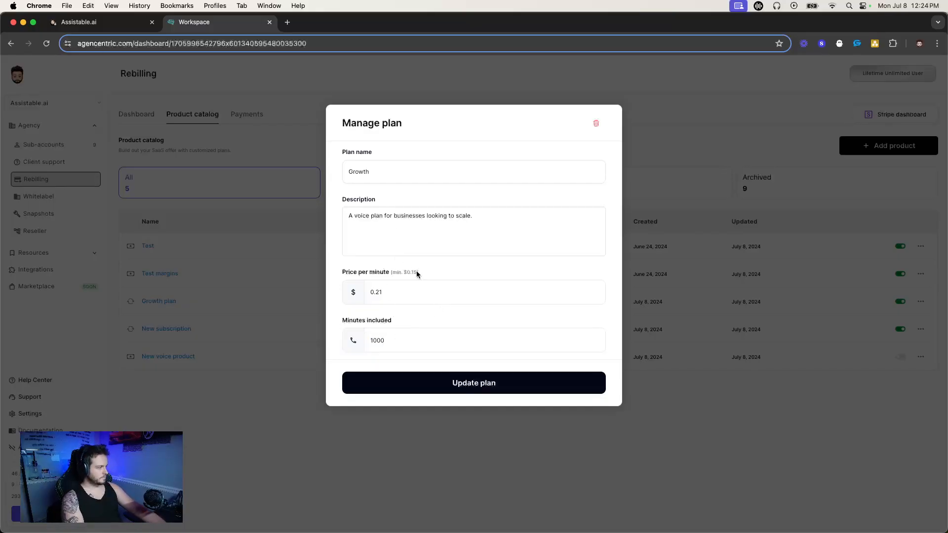
click(458, 381)
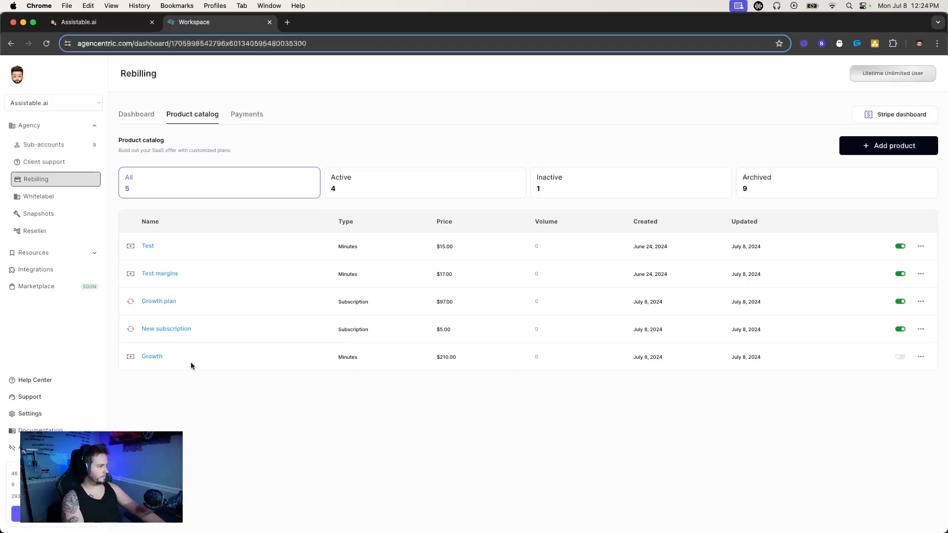
Review the Growth product's type and price in the catalog, check its per-minute price and included minutes, and close its settings.
drag(336, 358, 363, 361)
click(428, 356)
drag(430, 355, 466, 360)
triple_click(445, 358)
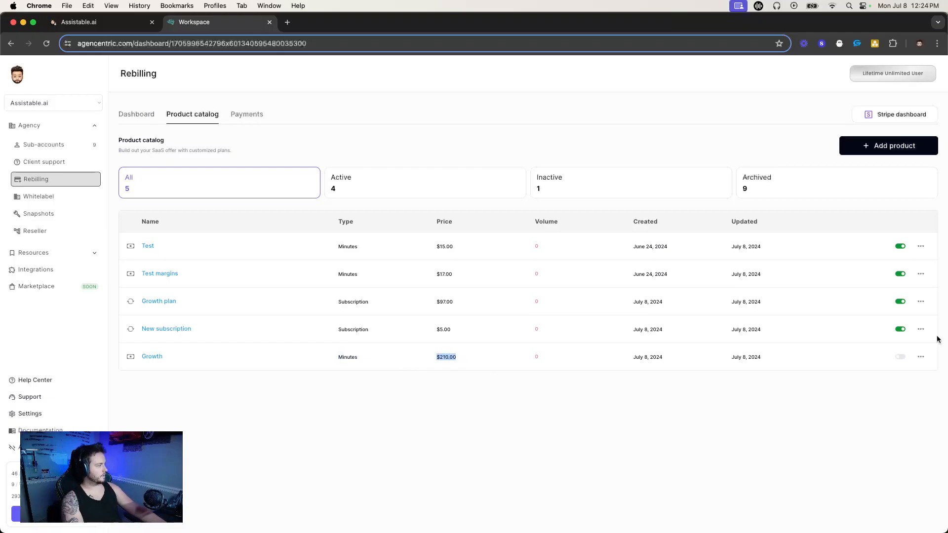
click(921, 357)
click(376, 294)
double_click(376, 294)
click(376, 341)
double_click(376, 340)
click(720, 339)
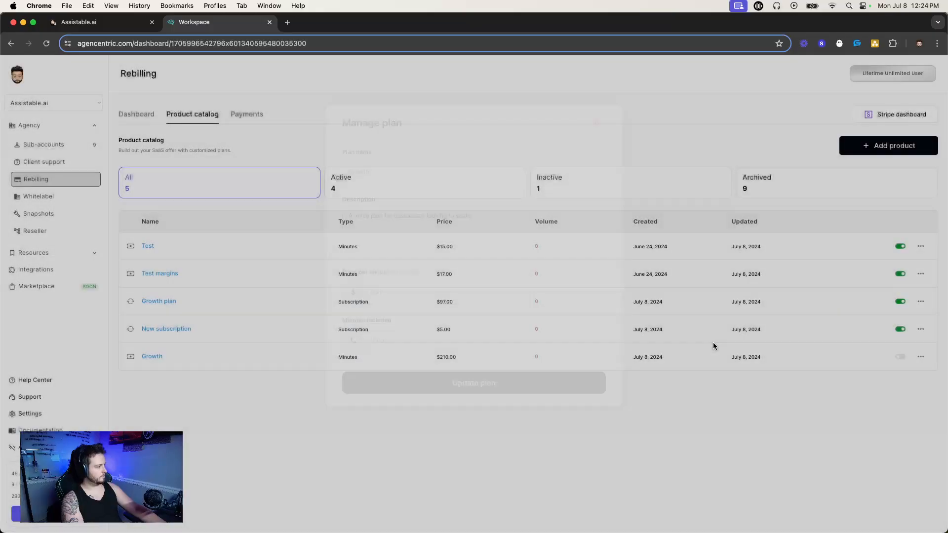
Check the voice AI refill offers in the sub-account's portal, and activate the Growth minutes product in the agency's catalog.
click(117, 23)
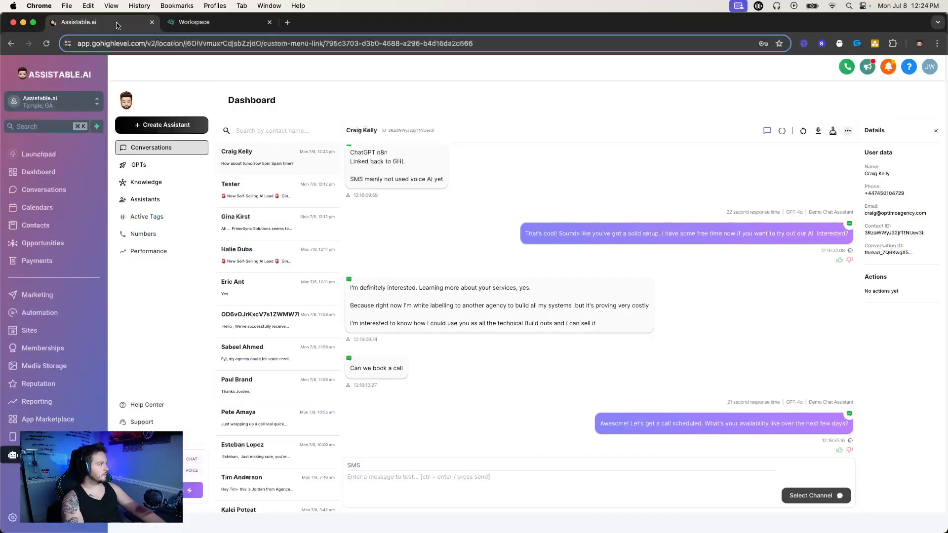
click(191, 490)
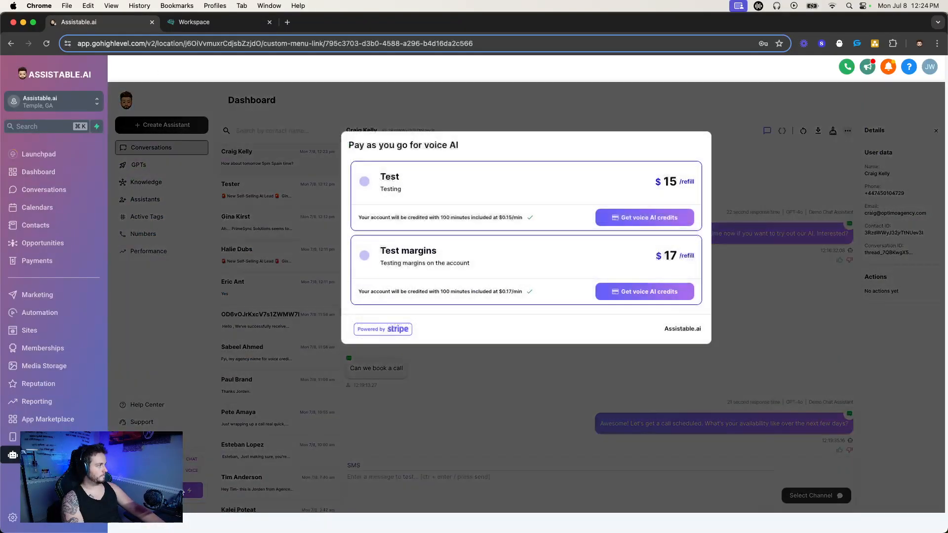
click(197, 22)
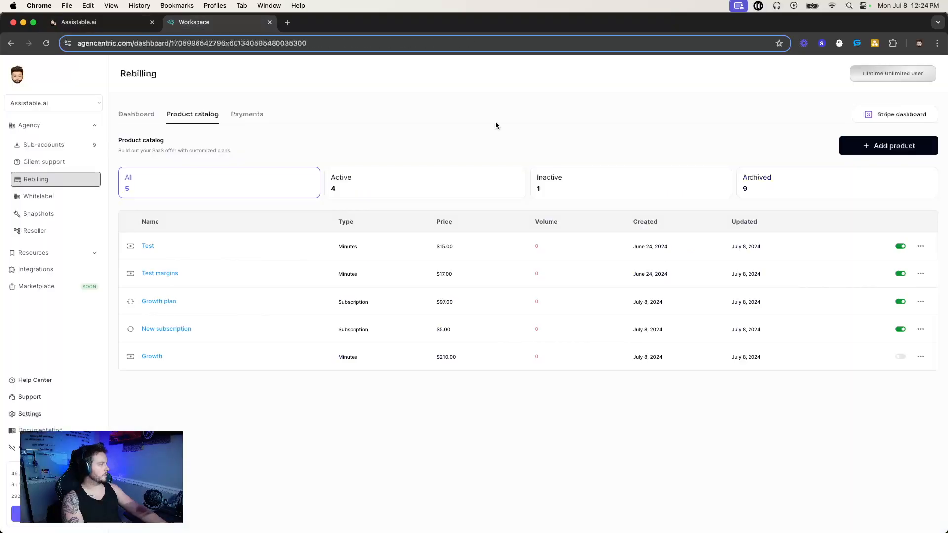
click(899, 357)
Review the Growth refill offer's description, price, included minutes and per-minute rate in the sub-account's portal.
click(102, 28)
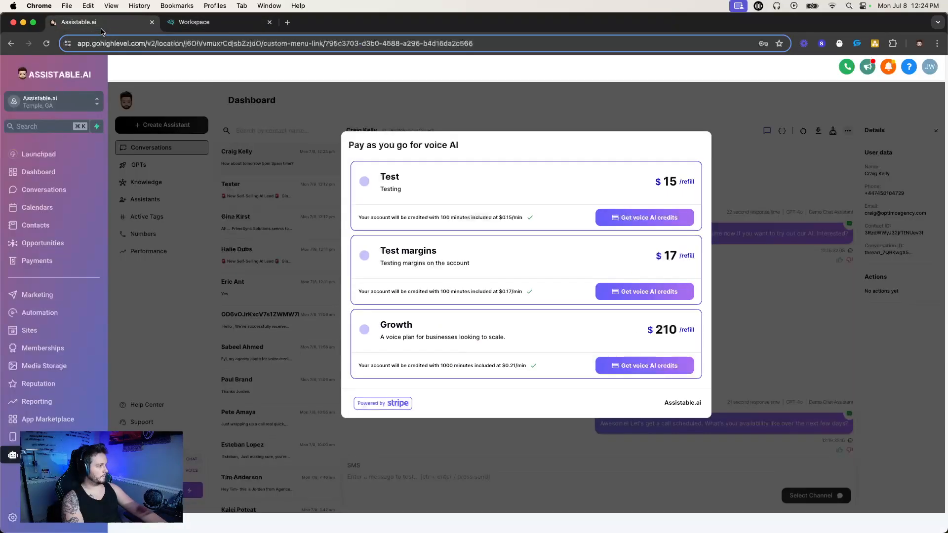
drag(373, 325, 689, 327)
drag(380, 324, 521, 368)
double_click(440, 365)
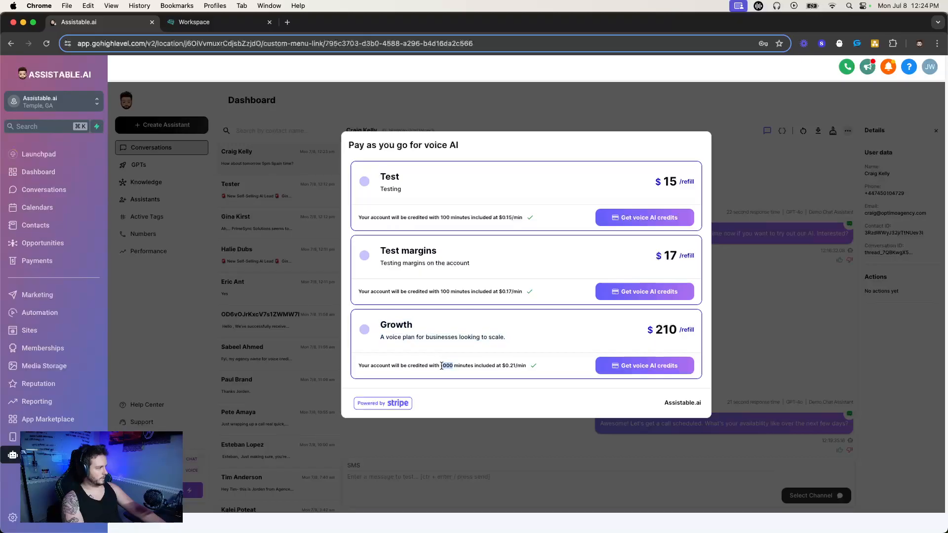
double_click(510, 365)
drag(378, 324, 528, 354)
click(529, 355)
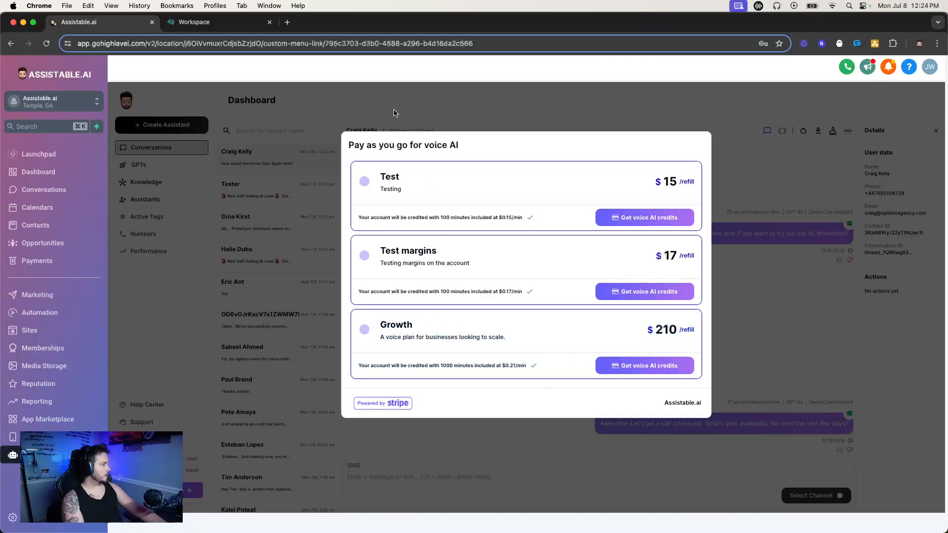
Deactivate the Test and Test margins products in the catalog and check the refill offers in the sub-account's portal.
click(192, 22)
click(898, 247)
click(900, 274)
click(98, 22)
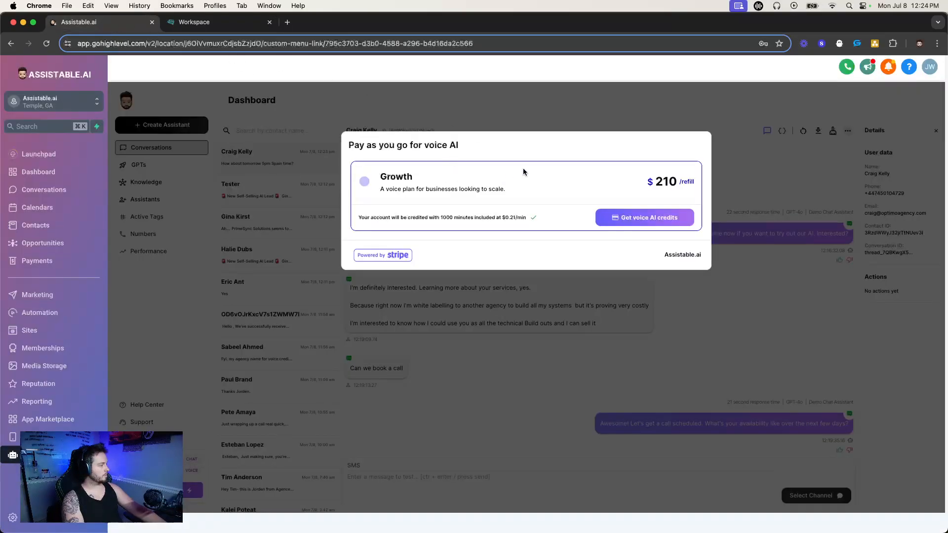
click(205, 23)
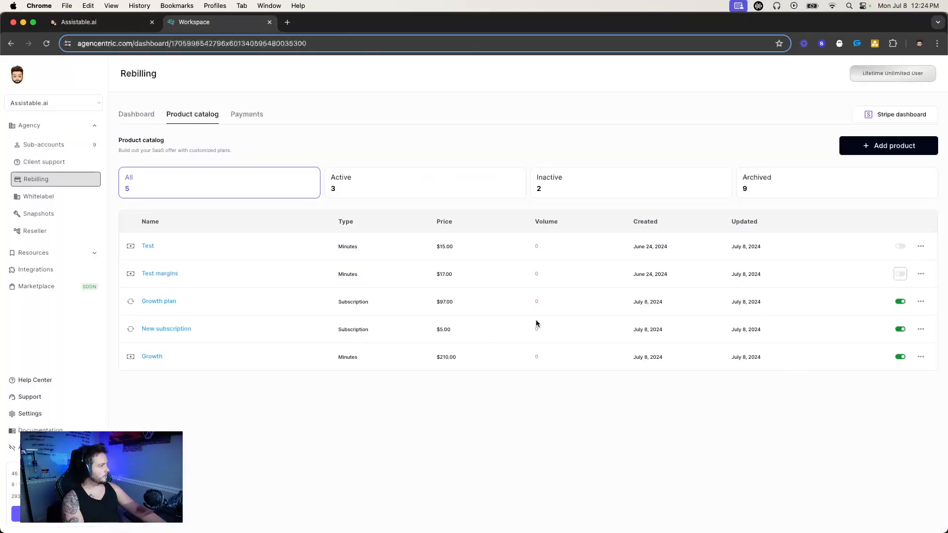
click(96, 24)
click(246, 24)
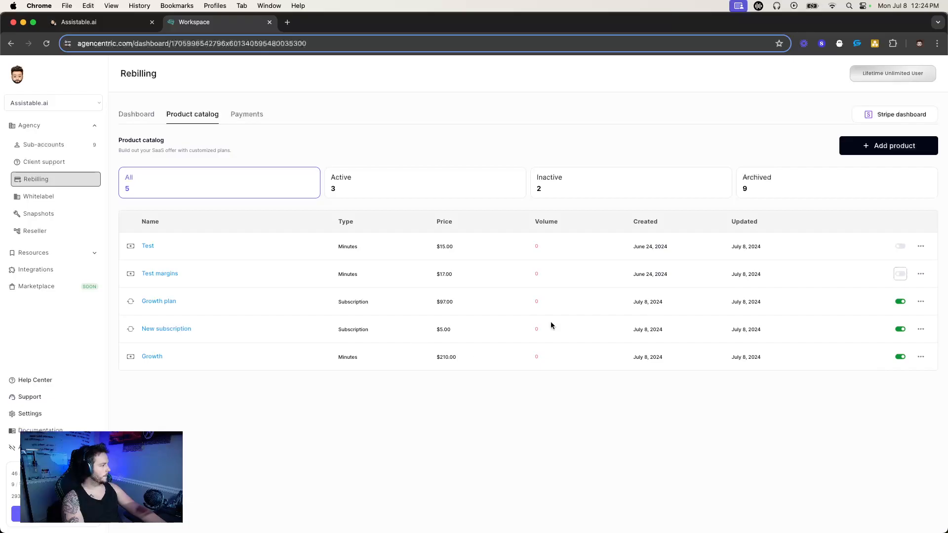
Reactivate the Test margins and Test products in the product catalog.
click(900, 274)
click(900, 246)
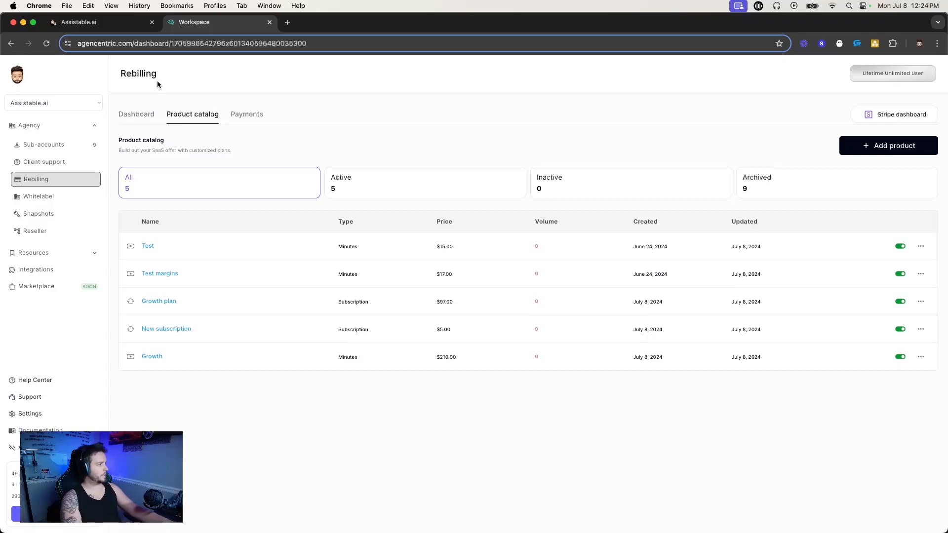
Open the New subscription plan's settings and review its monthly price and included messages.
drag(156, 306, 209, 332)
click(210, 332)
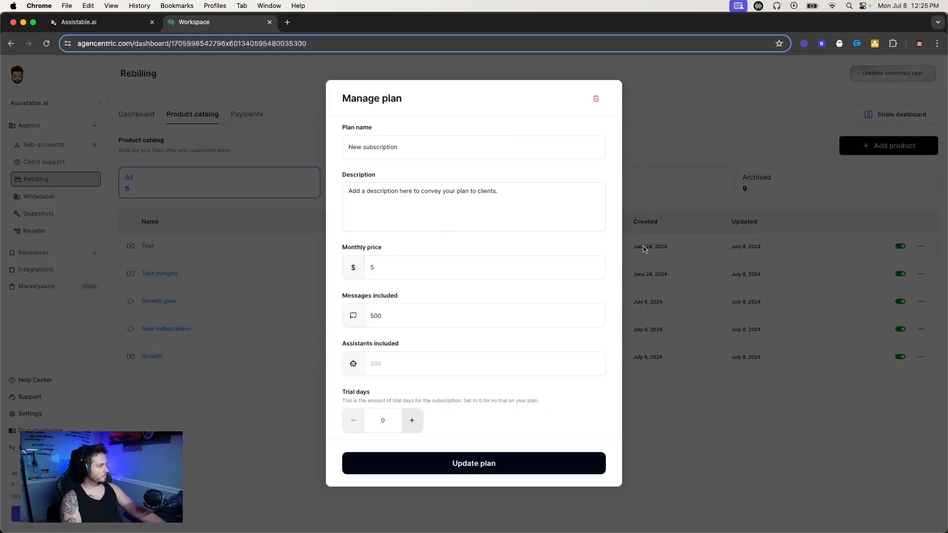
double_click(374, 267)
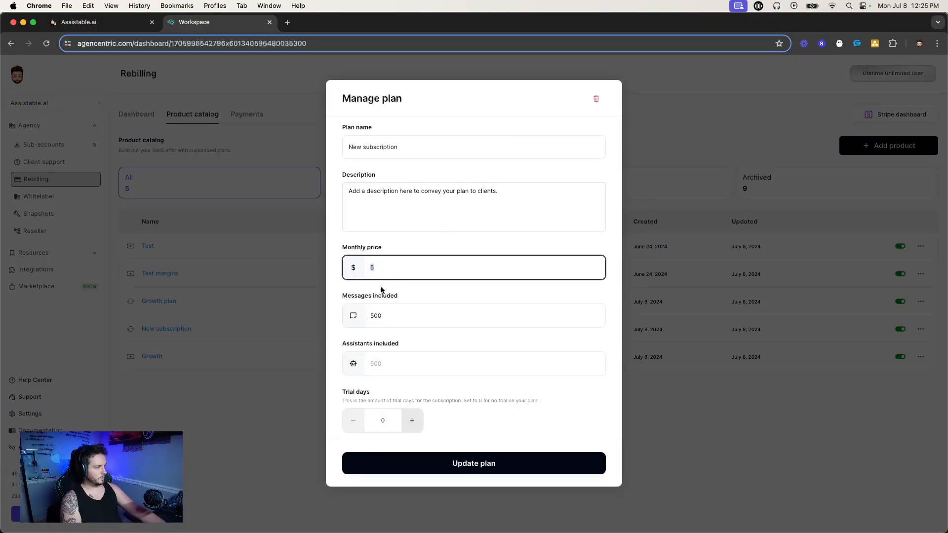
click(346, 296)
double_click(385, 308)
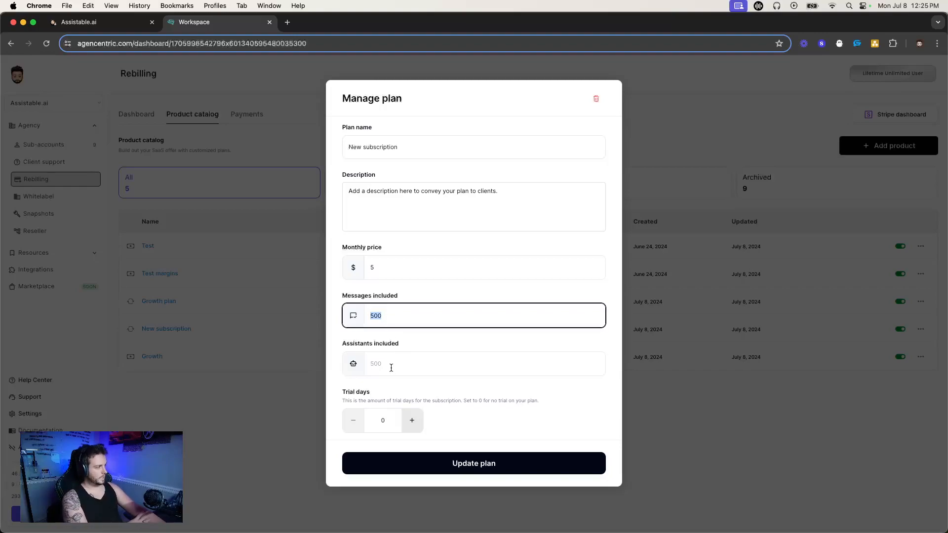
Set the New subscription plan to 5 included assistants and 6 trial days.
click(417, 369)
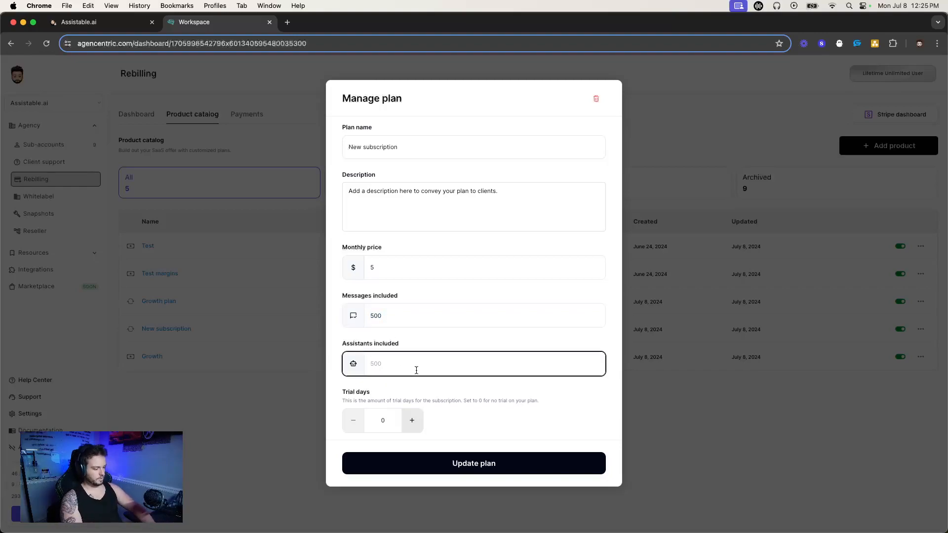
text(5)
click(412, 420)
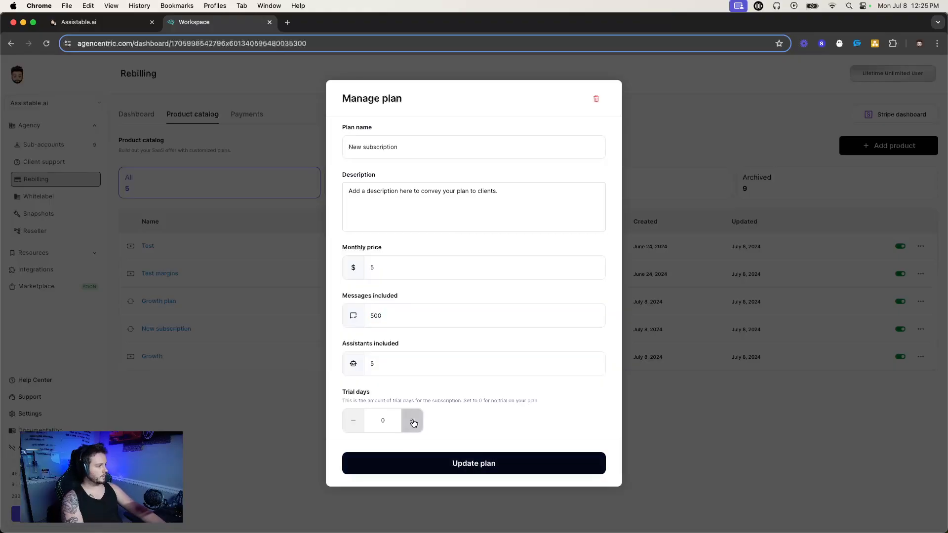
click(353, 421)
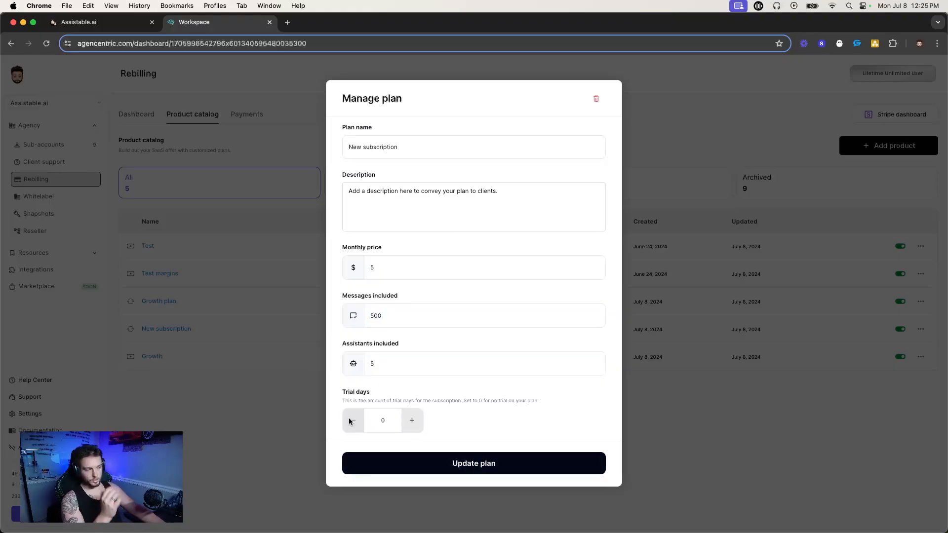
double_click(411, 421)
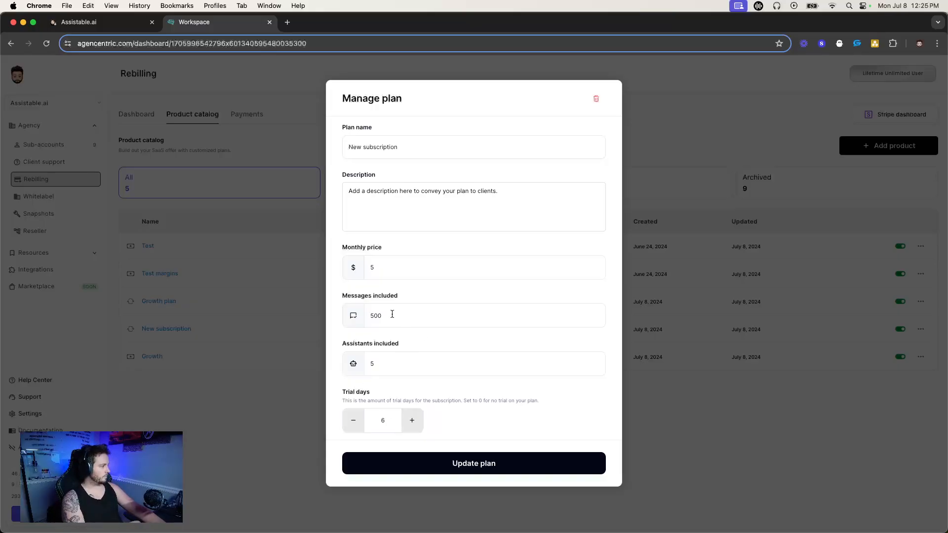
Set the New subscription plan's trial to 7 days, rename it Growth Plan, and save the plan.
double_click(413, 419)
triple_click(401, 147)
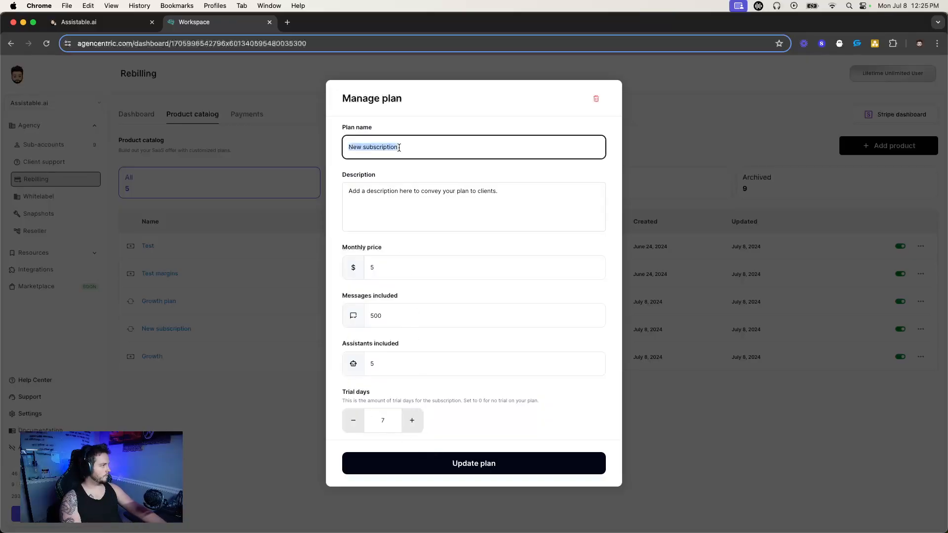
text(Growth Plan)
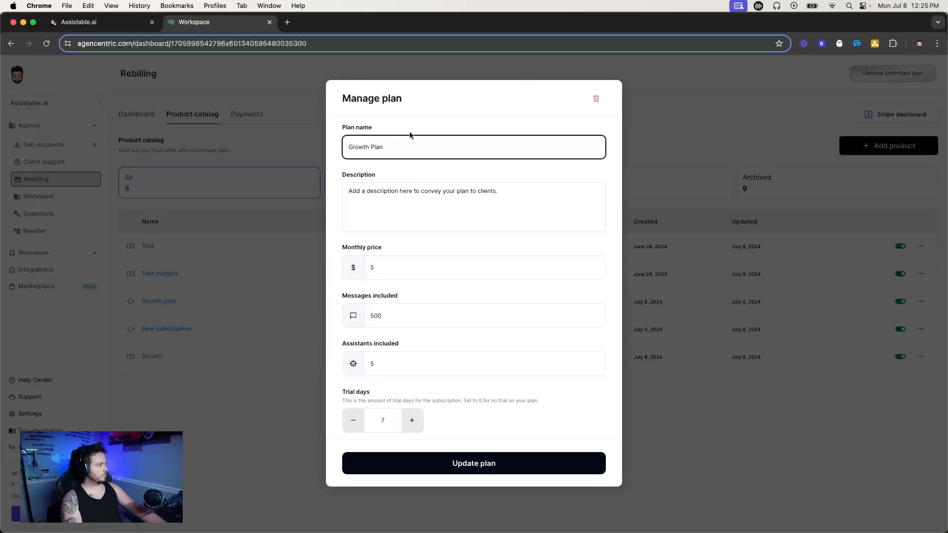
click(503, 469)
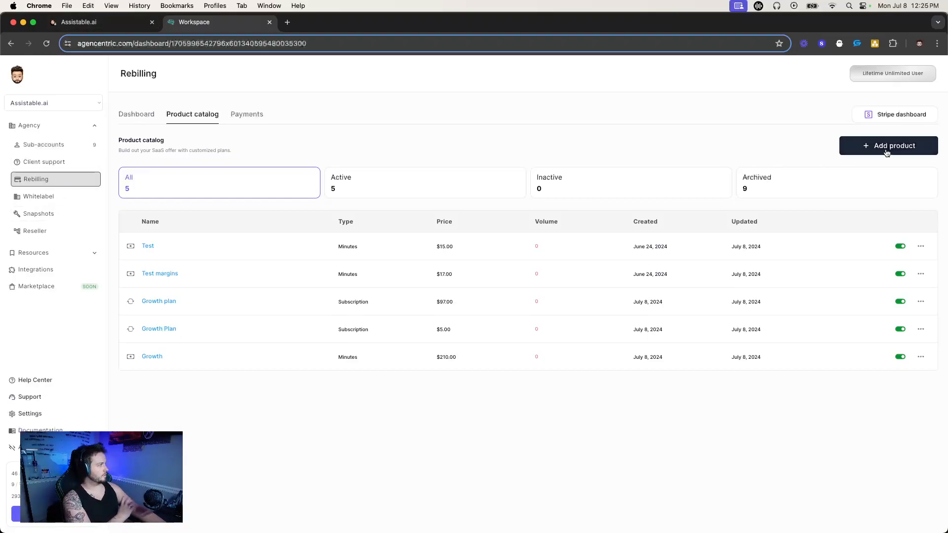
Review the product catalog by active, inactive and archived products, and return to the full list.
click(358, 176)
click(584, 193)
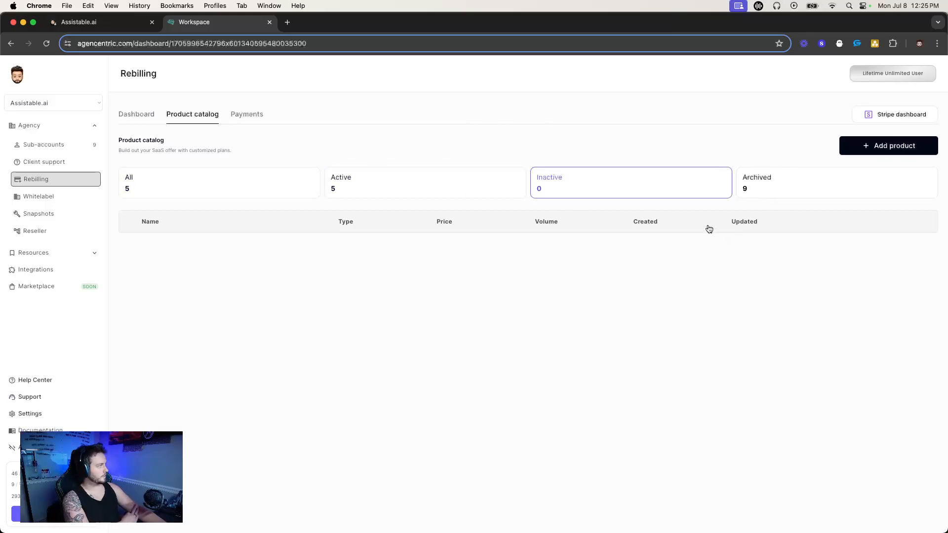
click(758, 188)
click(197, 179)
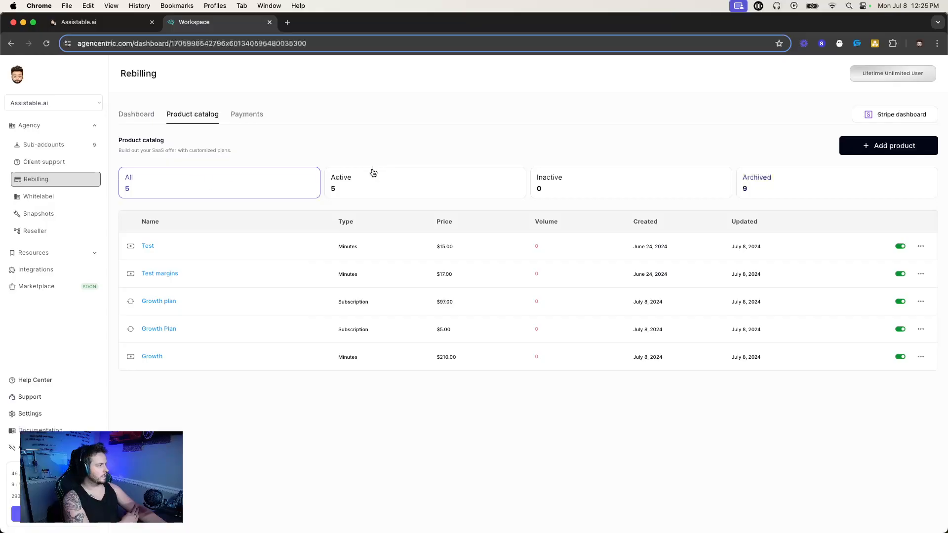
Examine the transaction details of the first listed payment and return to the rebilling dashboard.
click(240, 115)
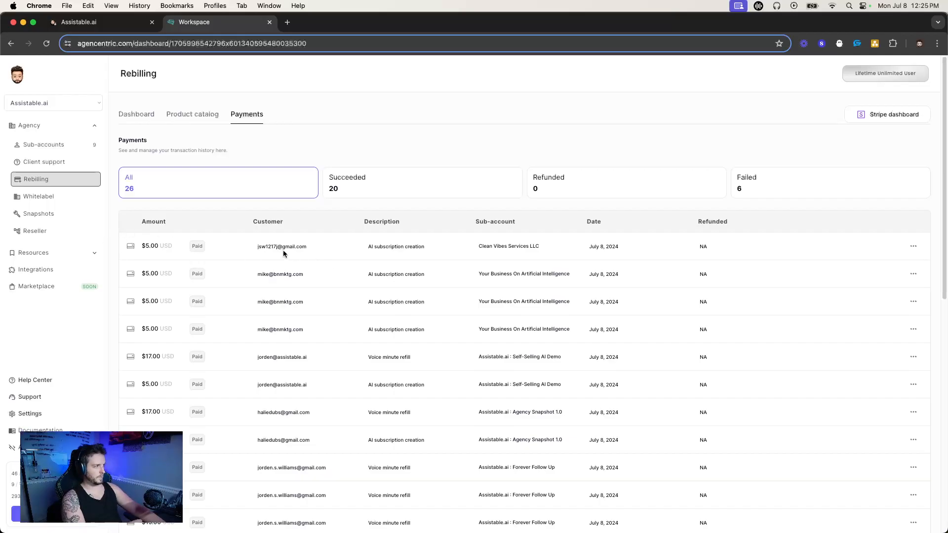
drag(580, 244, 735, 245)
click(916, 249)
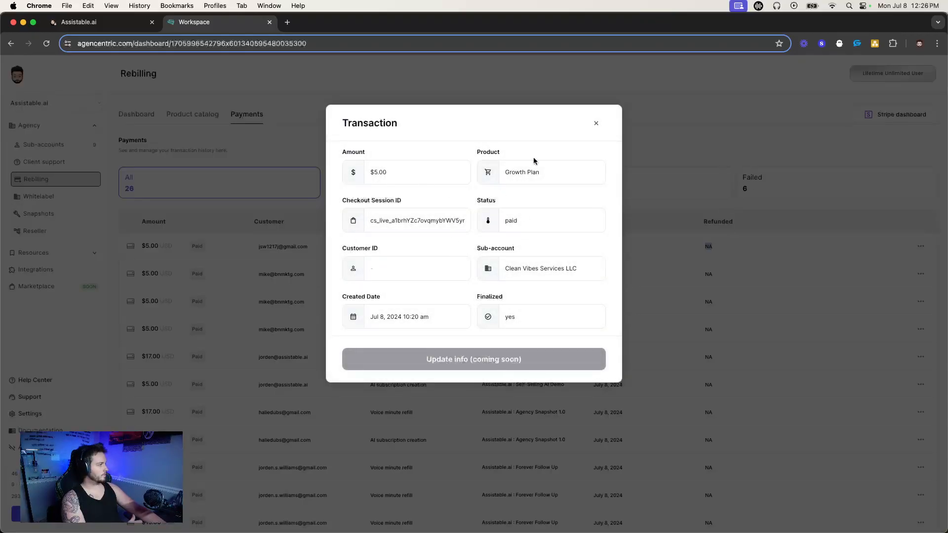
click(596, 124)
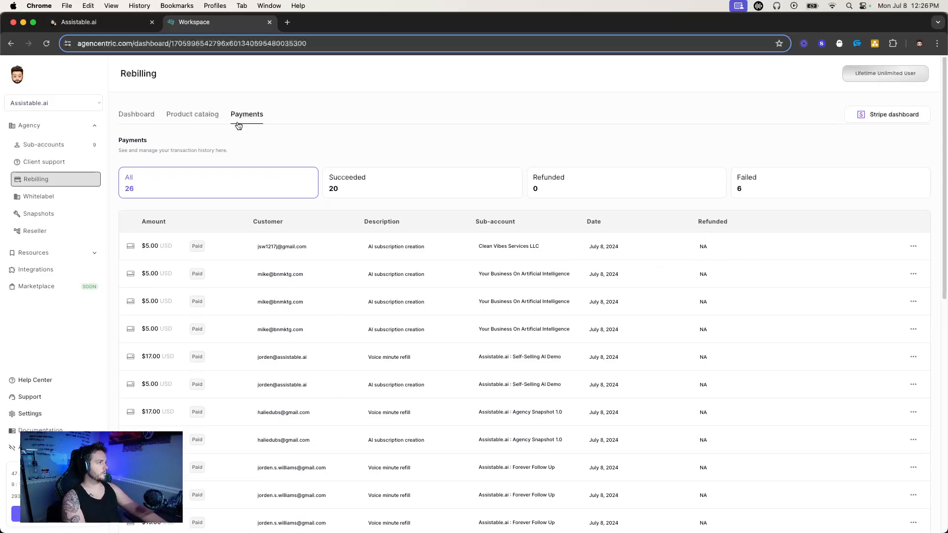
click(192, 114)
click(136, 114)
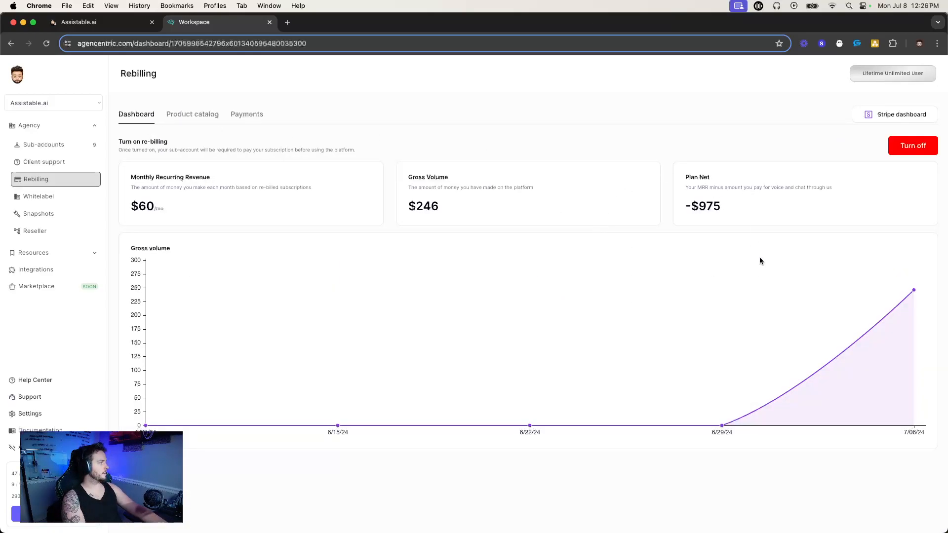
Dismiss the voice credit offers in the GoHighLevel portal and open the agency's sub-accounts list in Agencentric.
click(79, 21)
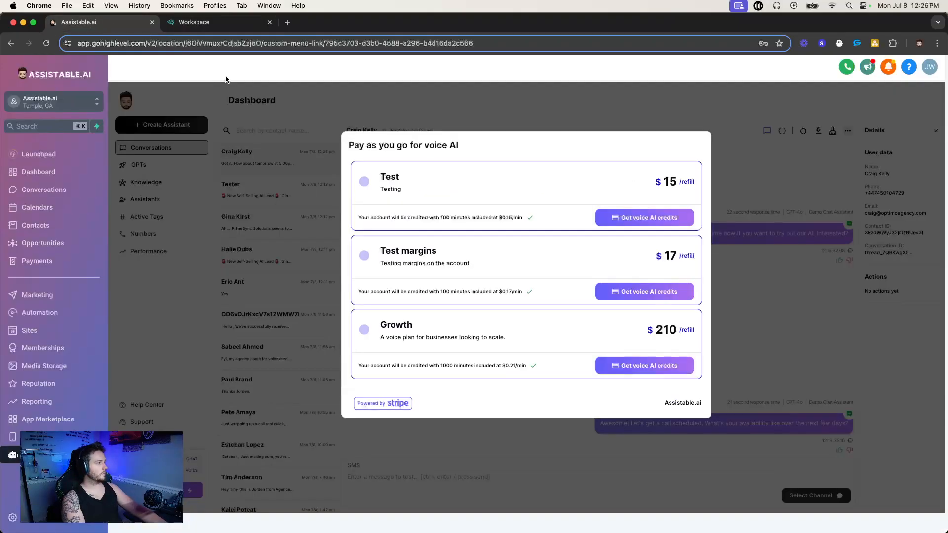
click(310, 192)
click(69, 101)
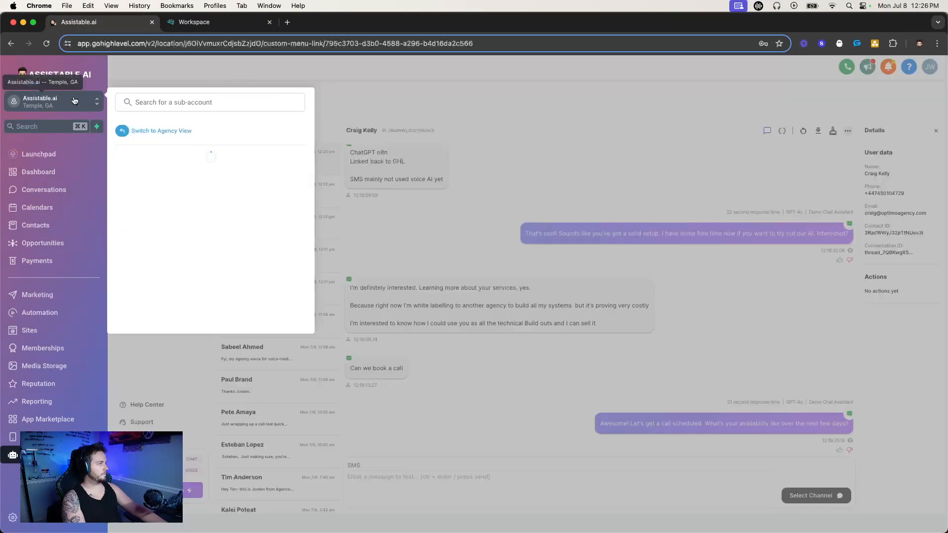
click(194, 21)
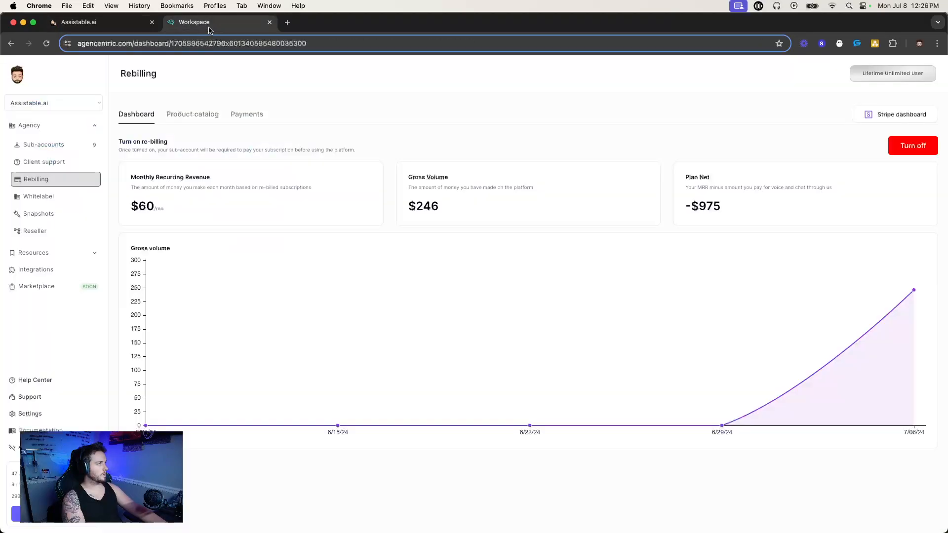
click(53, 126)
click(30, 125)
click(46, 153)
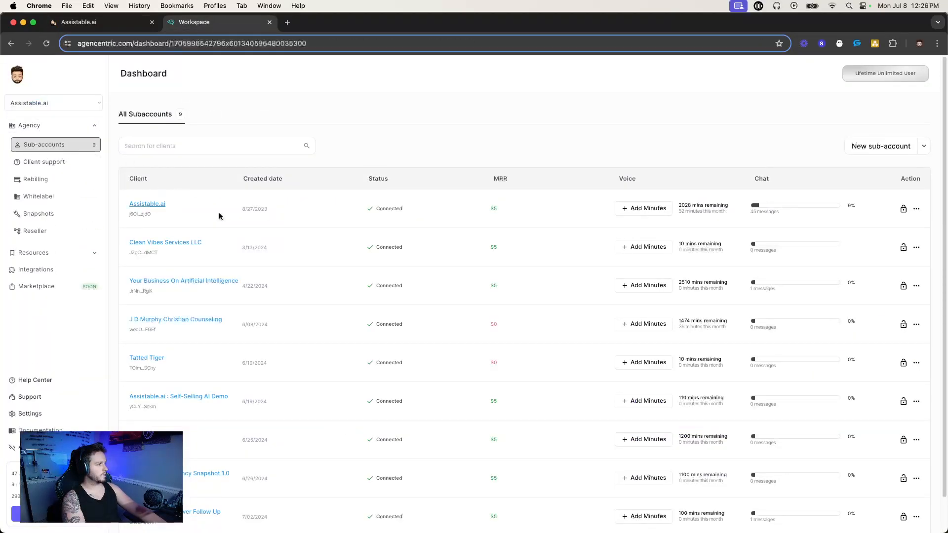
Switch the GoHighLevel portal to a sub-account missing from Agencentric's client list and open its Marketing page.
click(79, 22)
scroll(200, 260, down, 5)
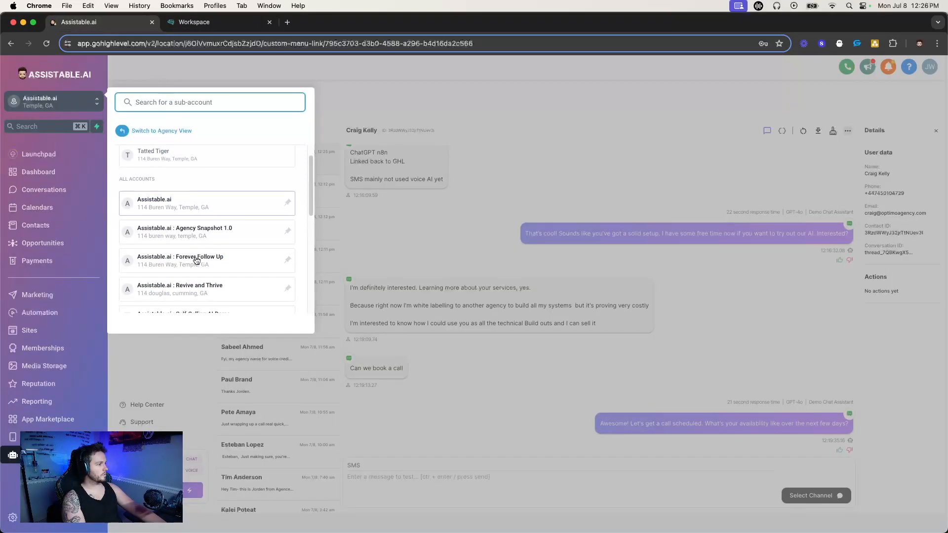
scroll(197, 258, up, 1)
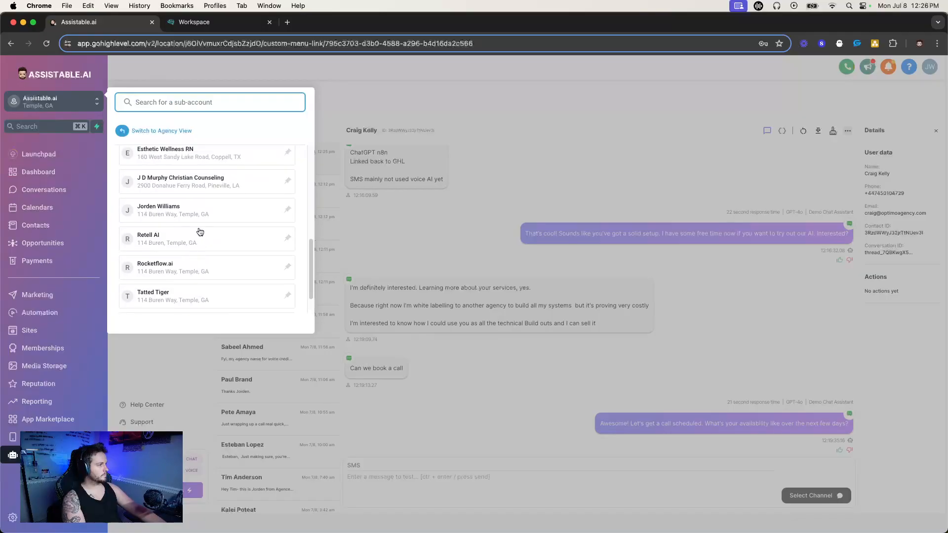
click(201, 235)
click(223, 23)
scroll(235, 262, down, 2)
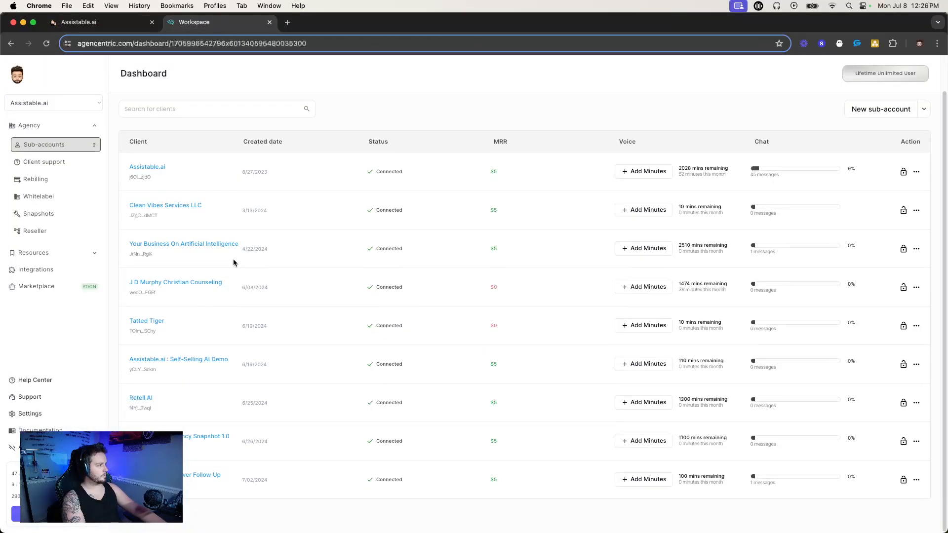
scroll(234, 263, up, 2)
click(81, 21)
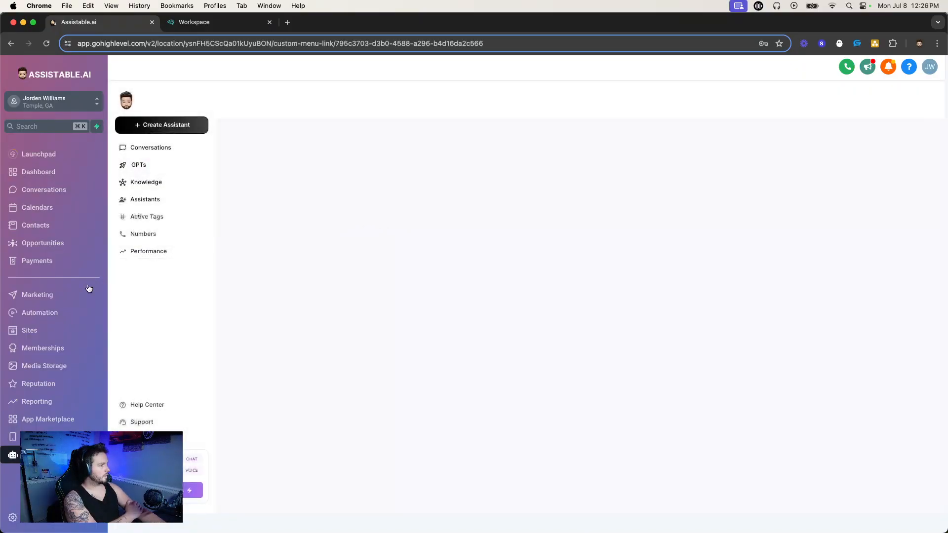
click(69, 295)
Review the rebilling dashboard and the product catalog to check that rebilling and the products are active.
click(250, 24)
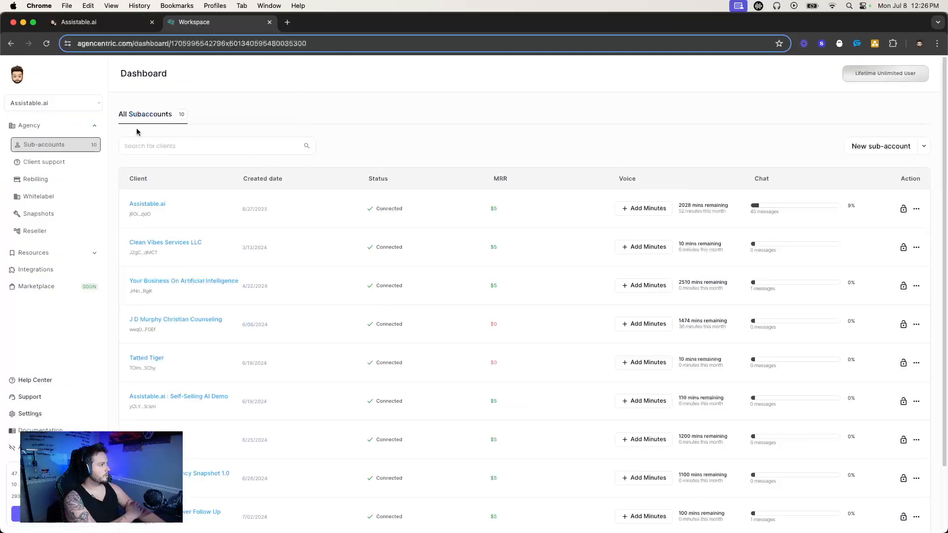
click(58, 179)
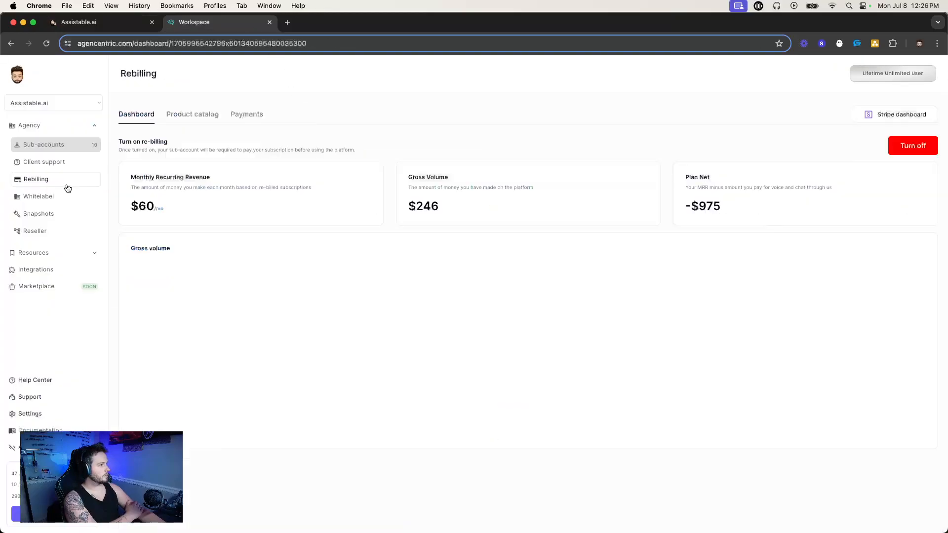
click(219, 113)
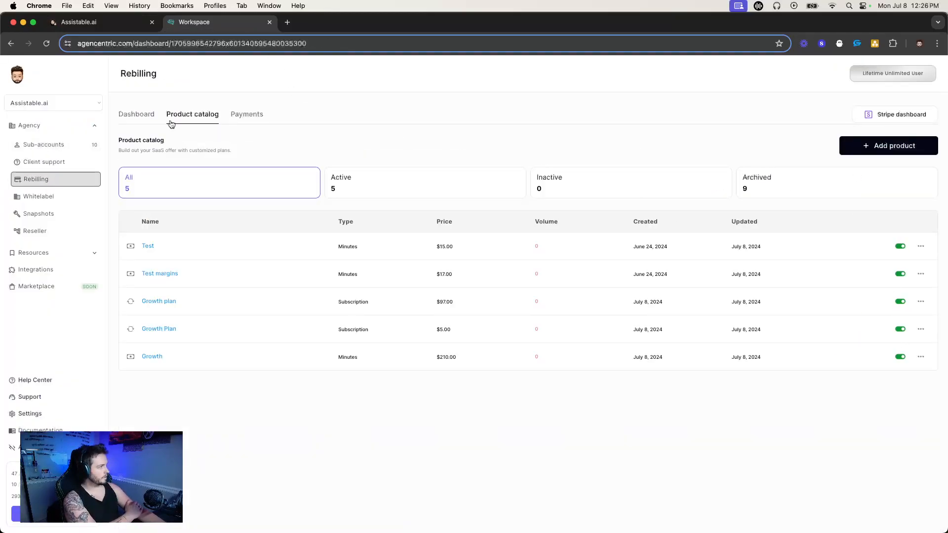
click(136, 114)
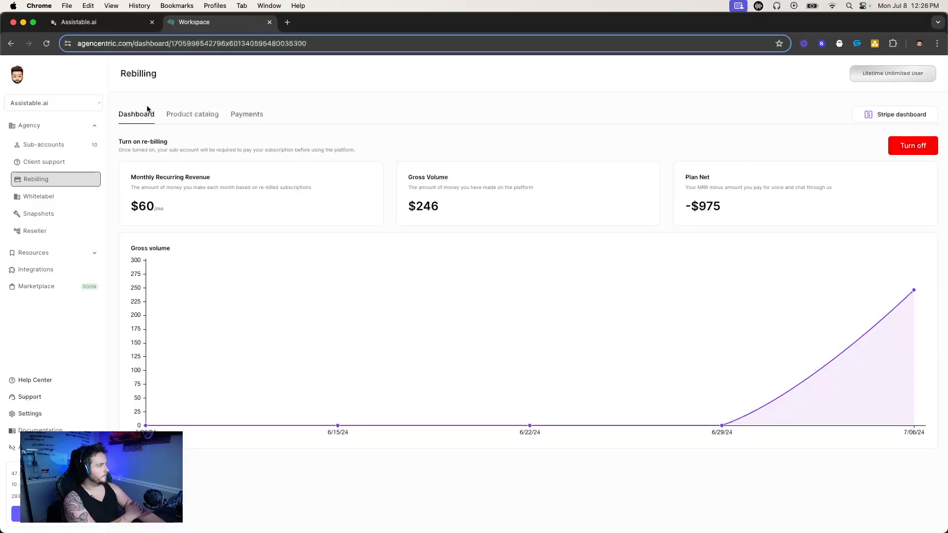
click(182, 116)
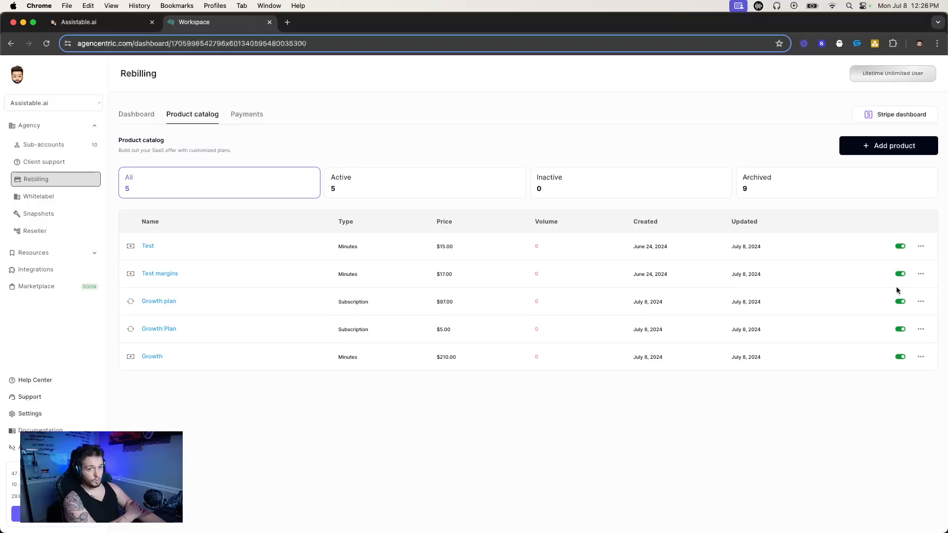
click(148, 115)
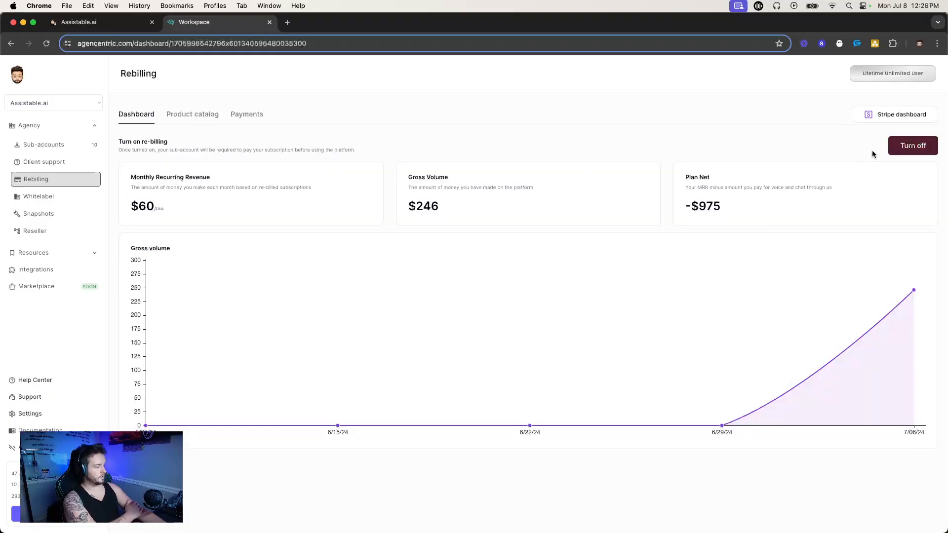
Open the AI assistant setup page in the new sub-account and check the subscription plans in the agency's product catalog.
click(118, 22)
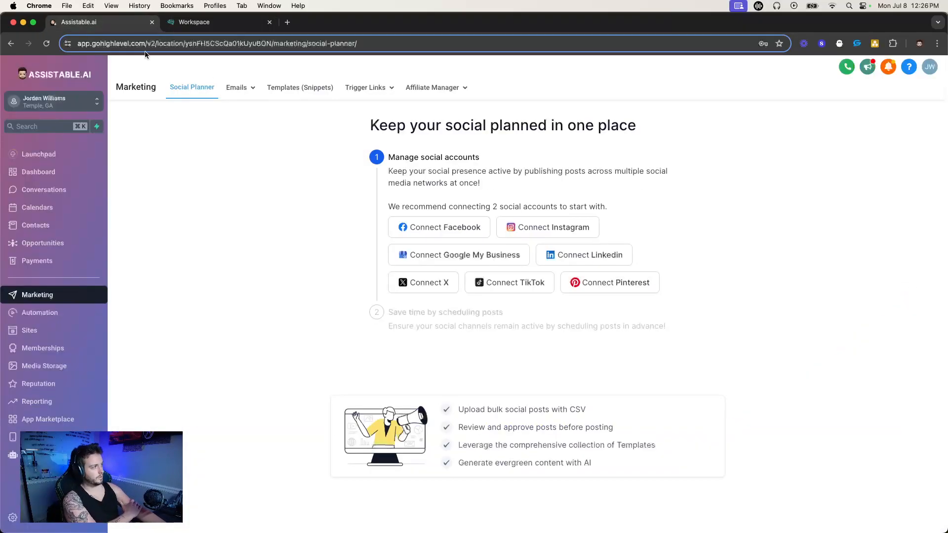
click(13, 454)
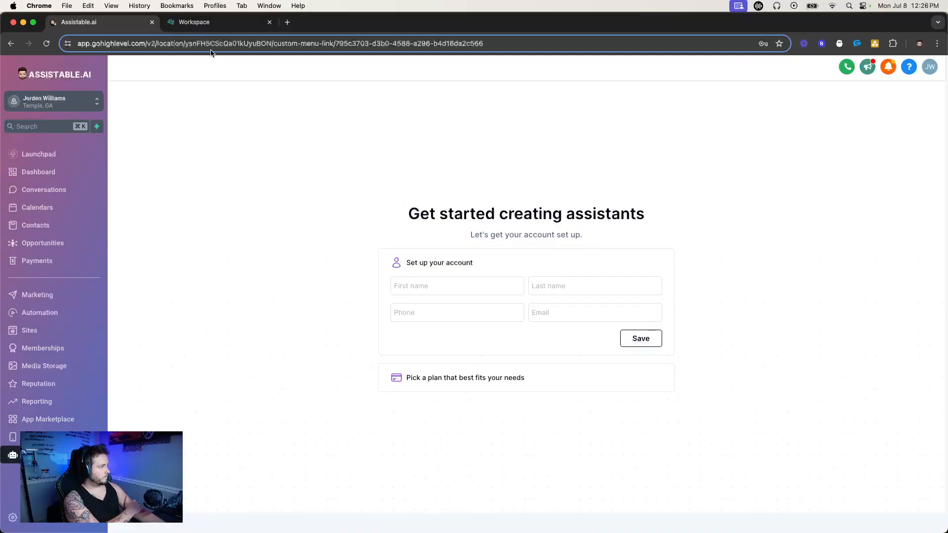
click(223, 22)
click(197, 114)
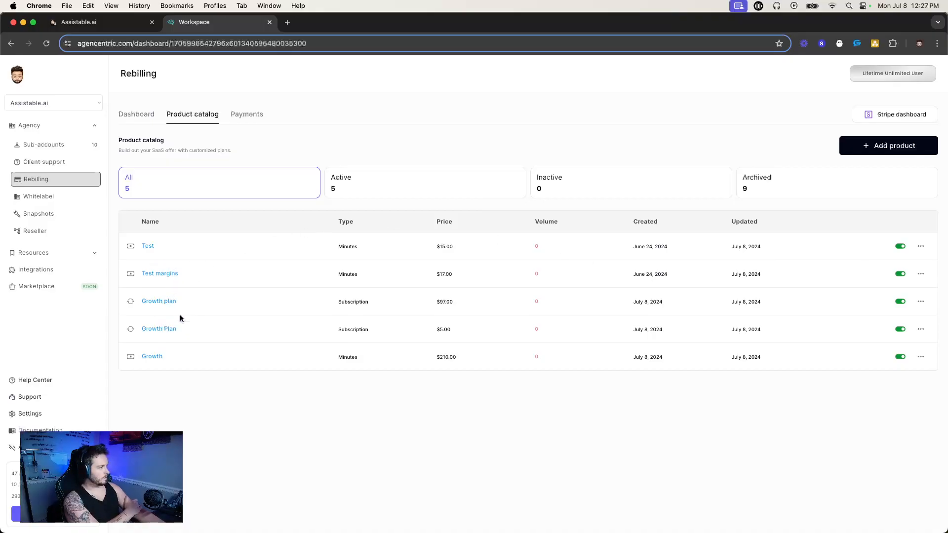
click(94, 24)
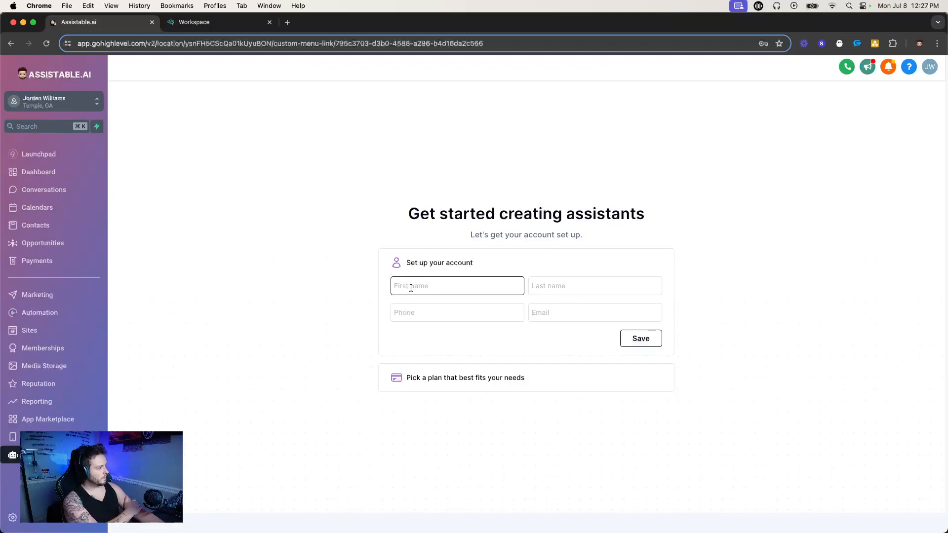
Enter the account holder's first and last name in the sub-account's setup form.
click(463, 282)
click(553, 283)
click(476, 317)
click(554, 309)
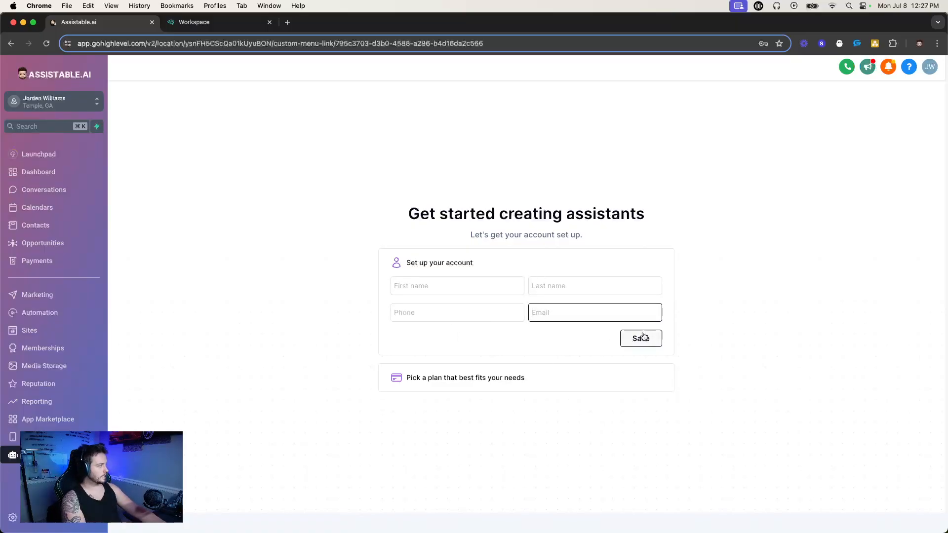
click(502, 287)
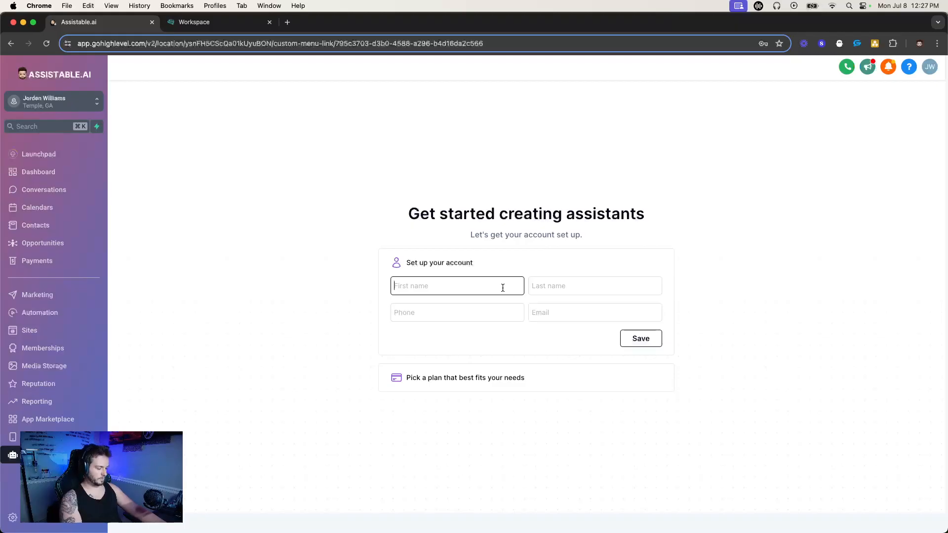
key(Tab)
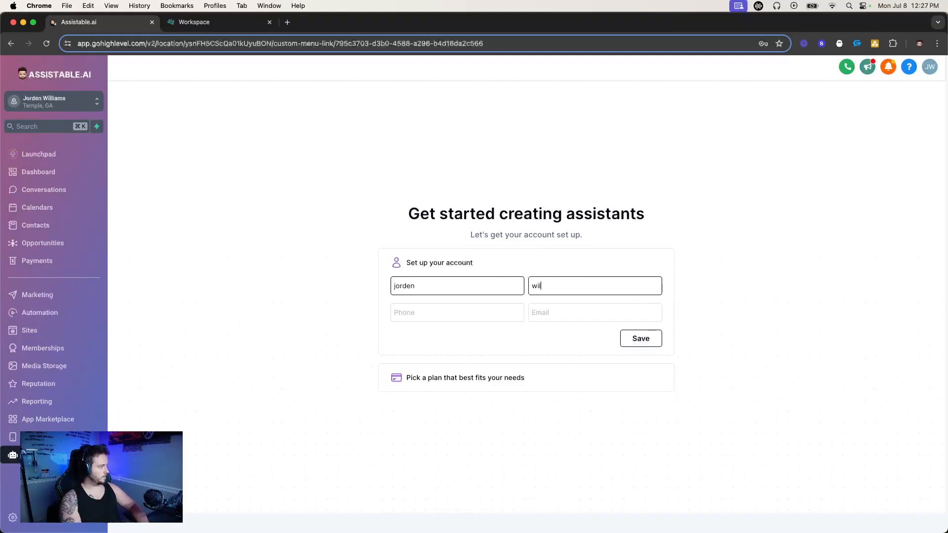
key(Tab)
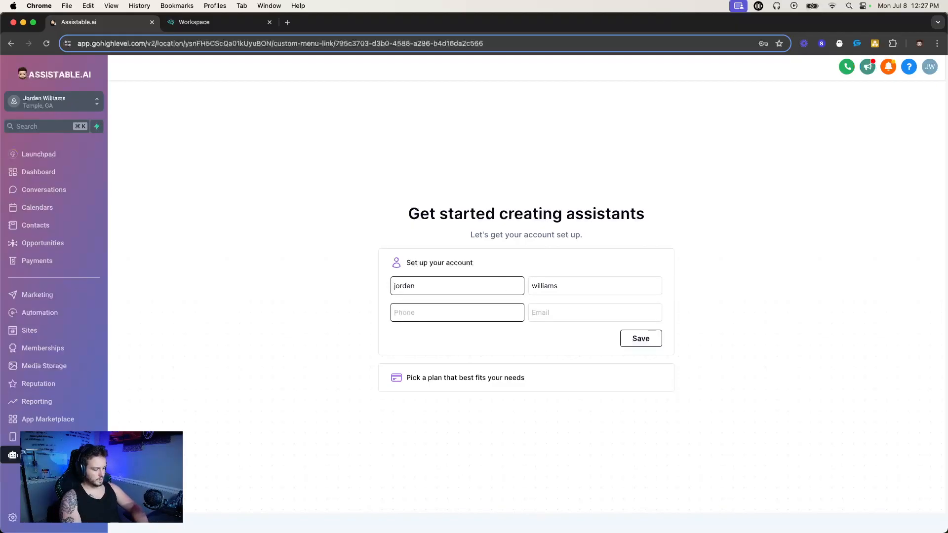
Complete the account setup with the holder's phone number and email, save it, and return to the agency's product catalog.
click(585, 319)
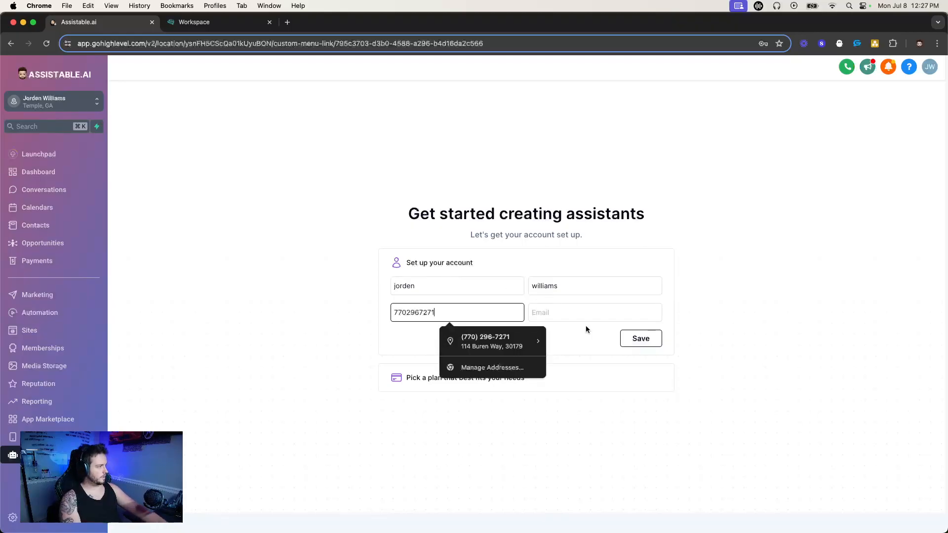
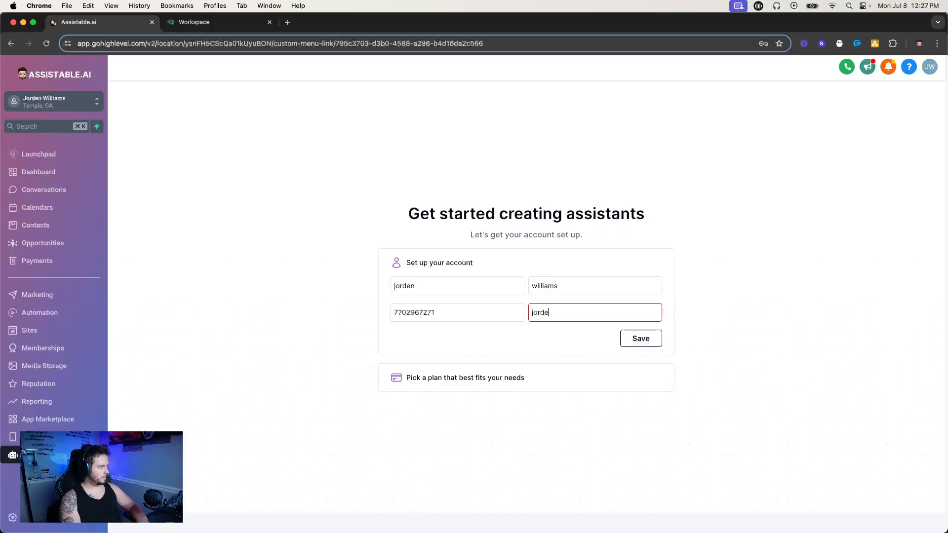
click(637, 332)
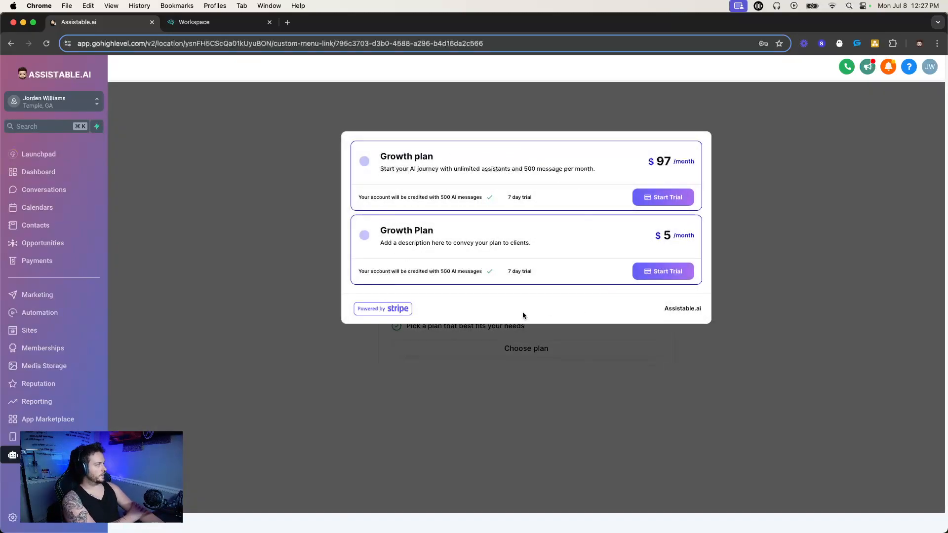
click(197, 22)
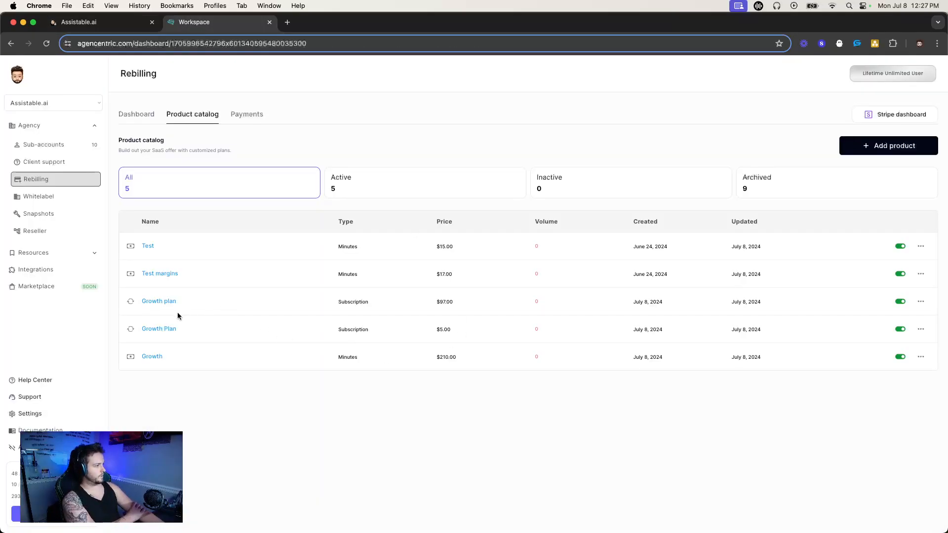
Set the trial days of the $5 Growth Plan subscription to 0 and save the plan.
drag(435, 301, 451, 329)
click(921, 329)
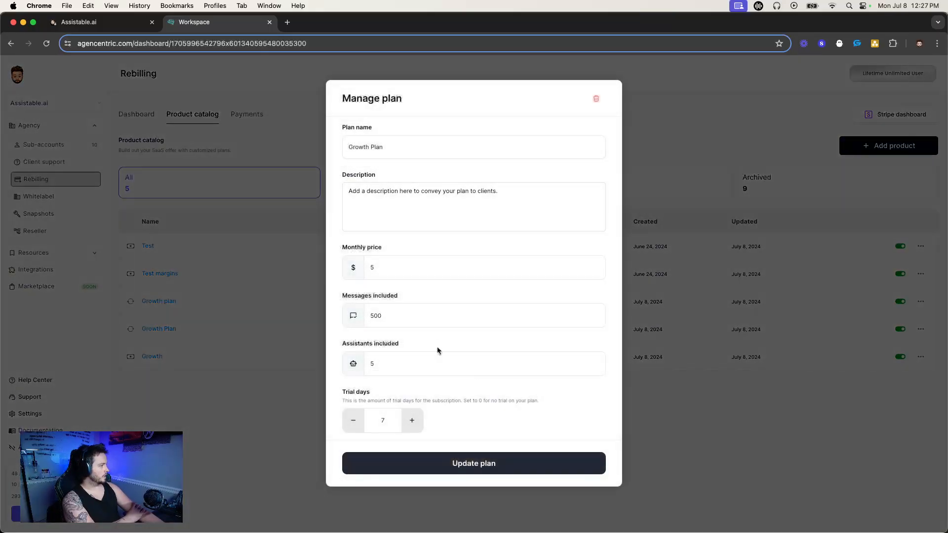
click(354, 419)
click(354, 418)
click(356, 417)
click(355, 418)
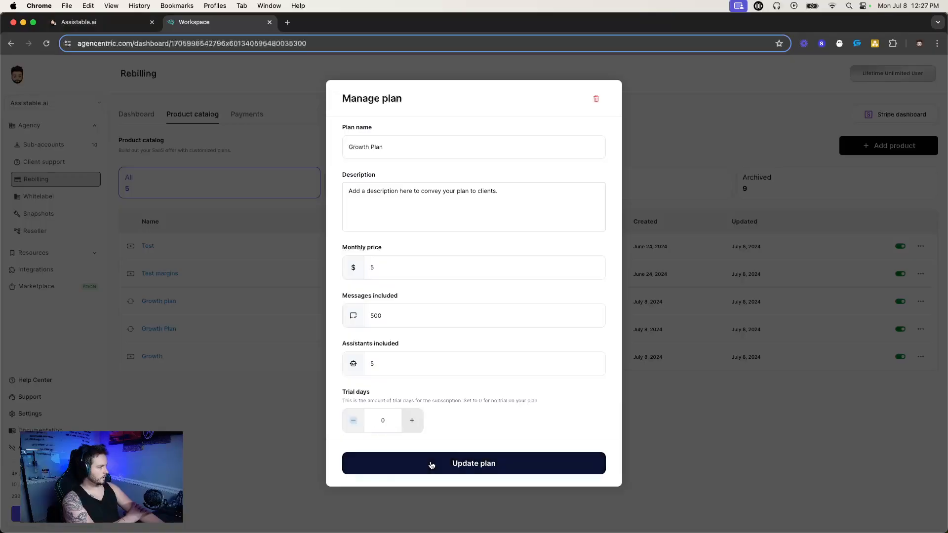
click(430, 463)
Review the two subscription offers in the sub-account's plan chooser, comparing their trial terms, descriptions, prices and agency branding.
click(127, 22)
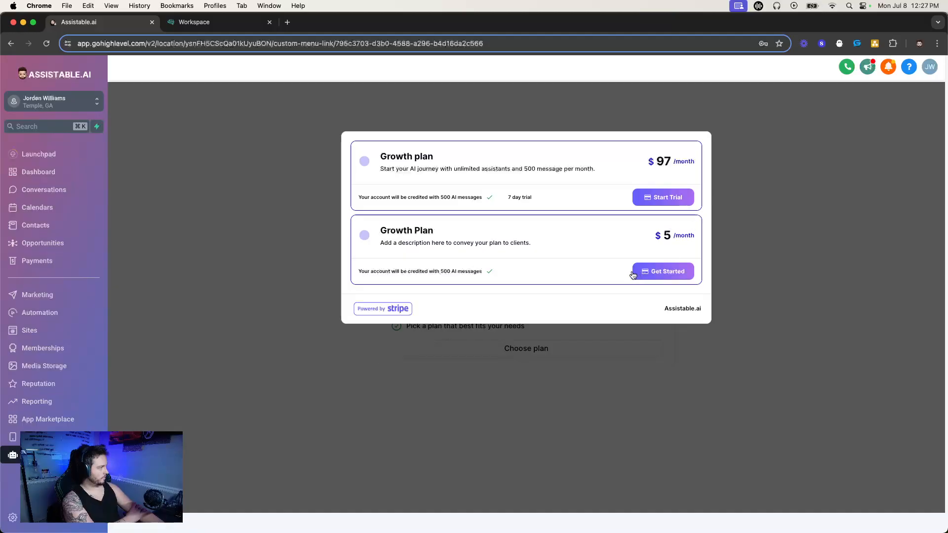
drag(500, 195, 562, 194)
click(558, 194)
drag(645, 244, 703, 236)
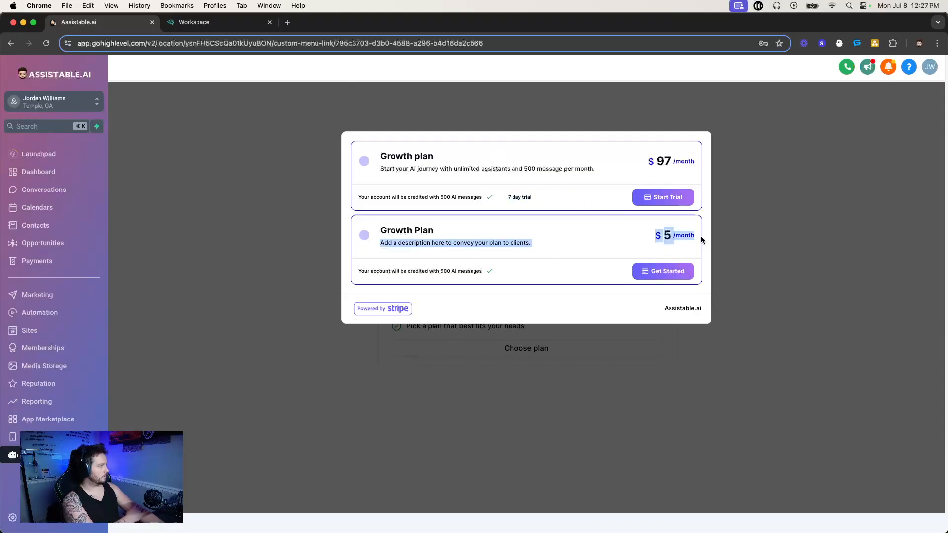
drag(390, 144, 714, 308)
click(579, 280)
double_click(686, 309)
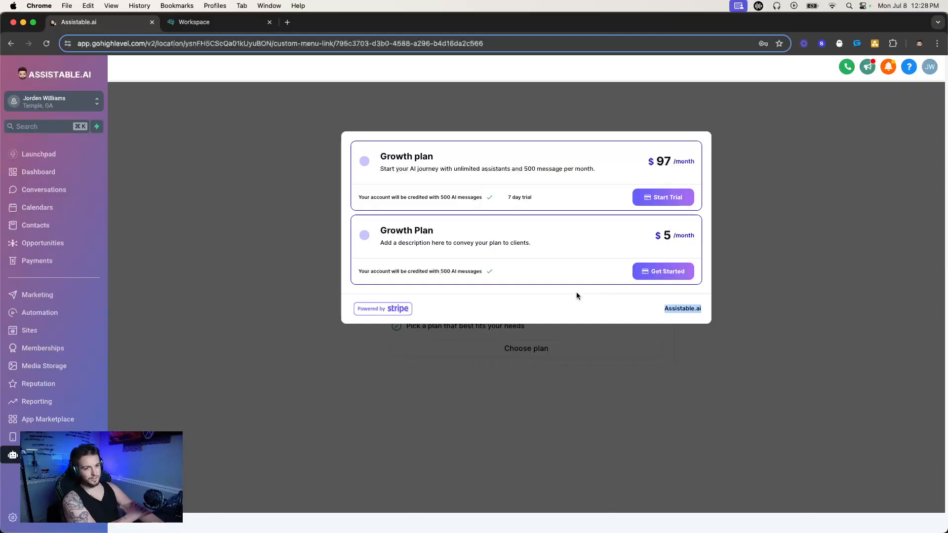
View the trial checkout for the $97 Growth plan, return to the sub-account's setup page and review its setup checklist.
click(677, 199)
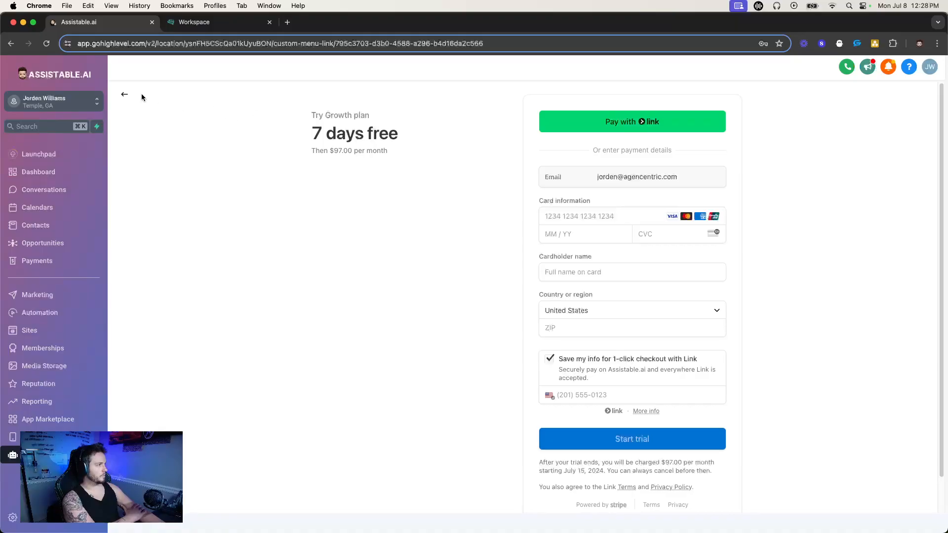
click(121, 94)
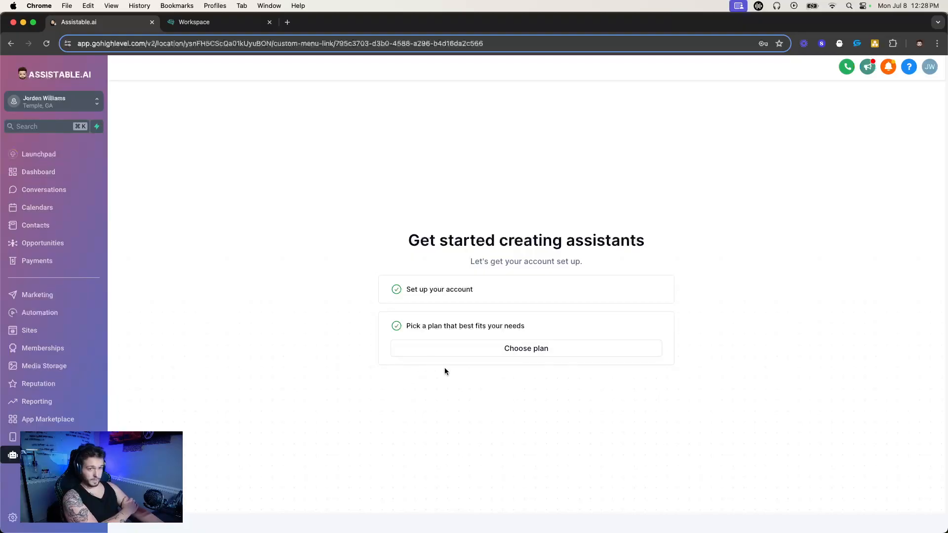
drag(408, 236, 648, 278)
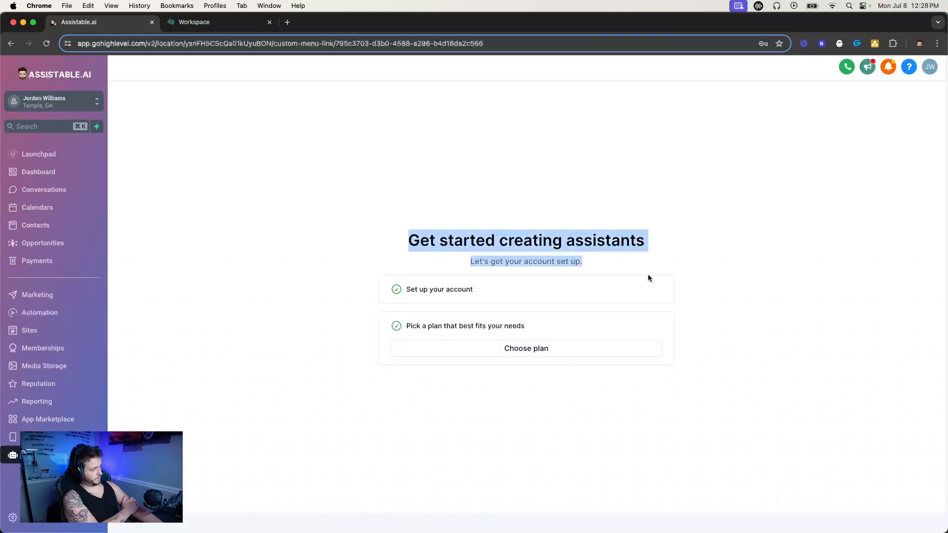
drag(388, 240, 372, 195)
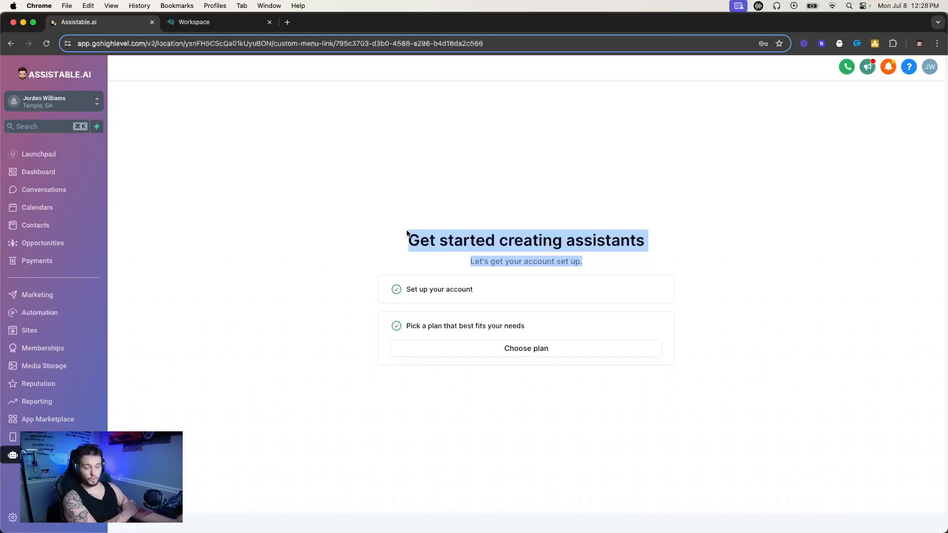
drag(372, 218, 625, 322)
click(319, 191)
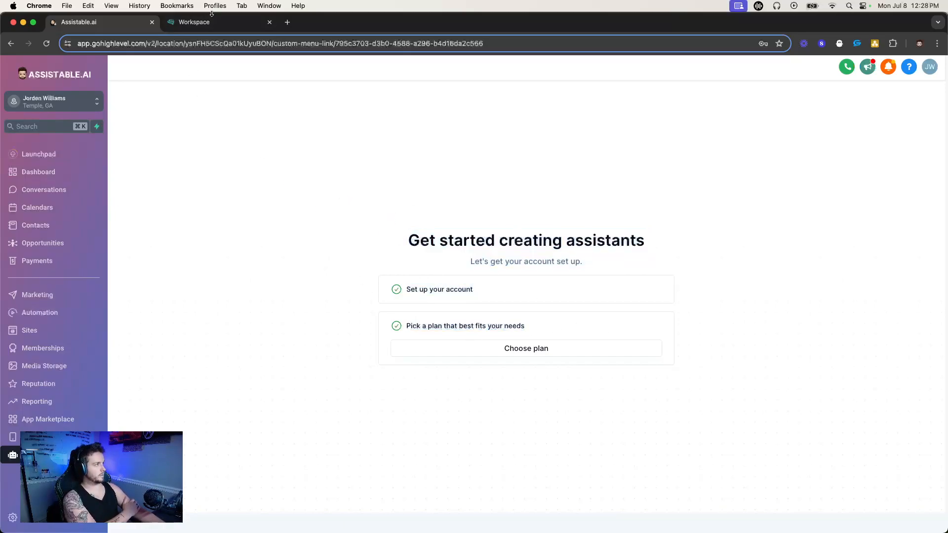
Deactivate the $97 Growth plan and the $5 Growth Plan subscriptions in the agency's product catalog.
click(48, 419)
click(218, 23)
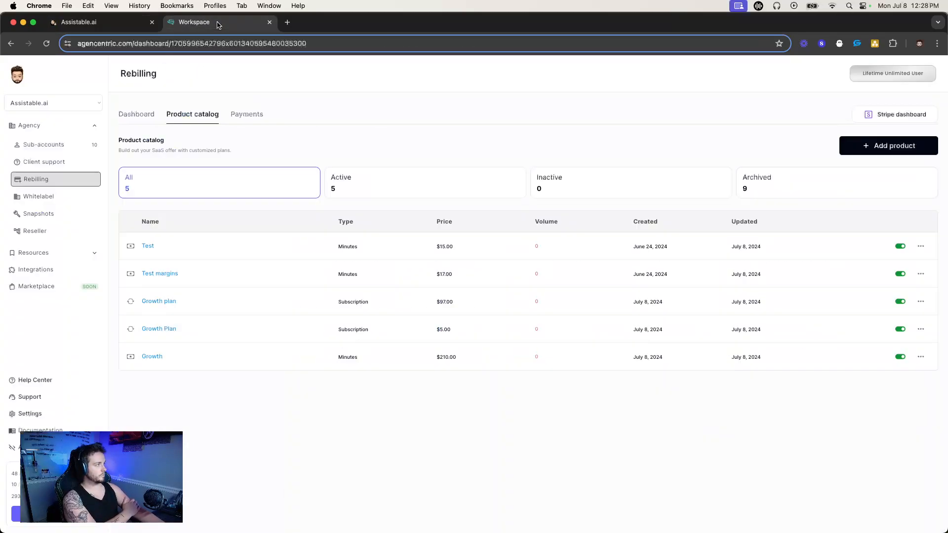
click(897, 300)
click(899, 329)
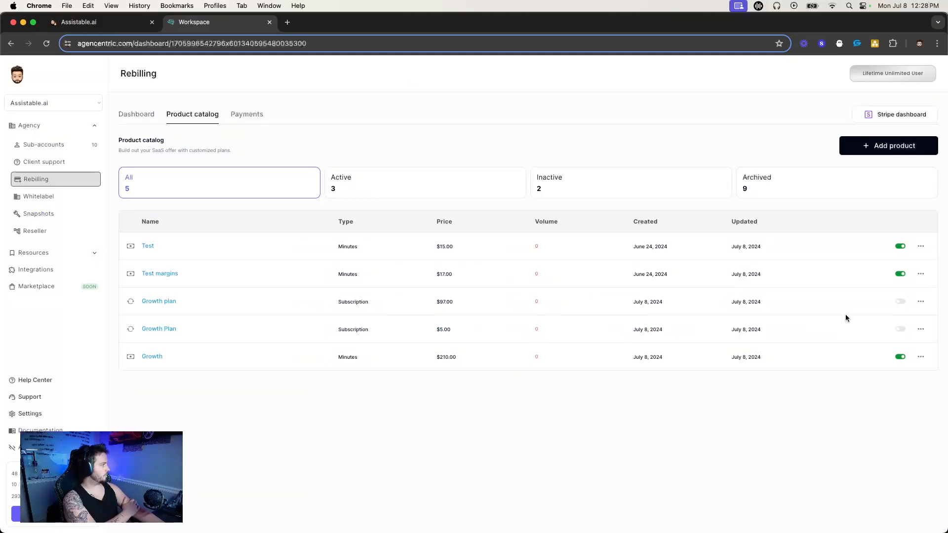
Open the sub-account's AI dashboard, examine its voice AI refill offers, and view the $15 Test refill's checkout before going back.
click(79, 22)
click(13, 455)
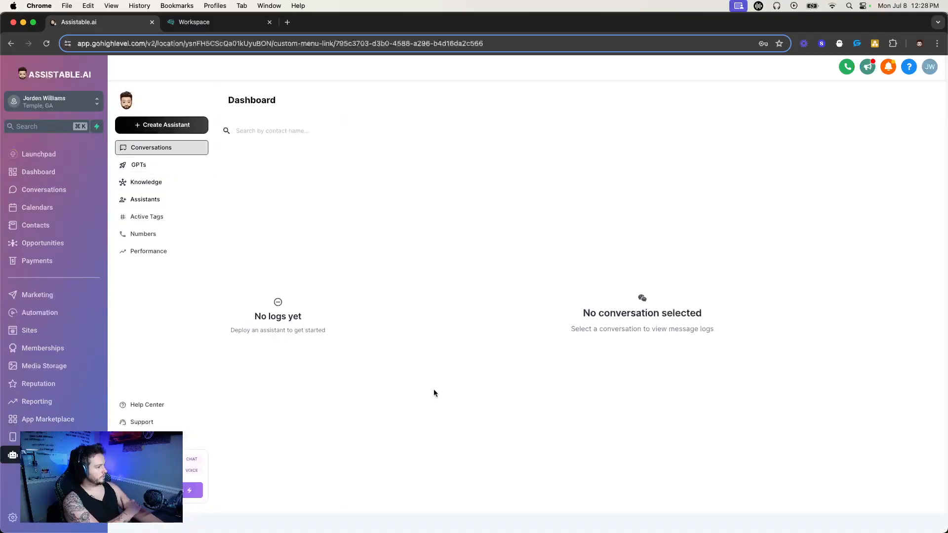
click(187, 494)
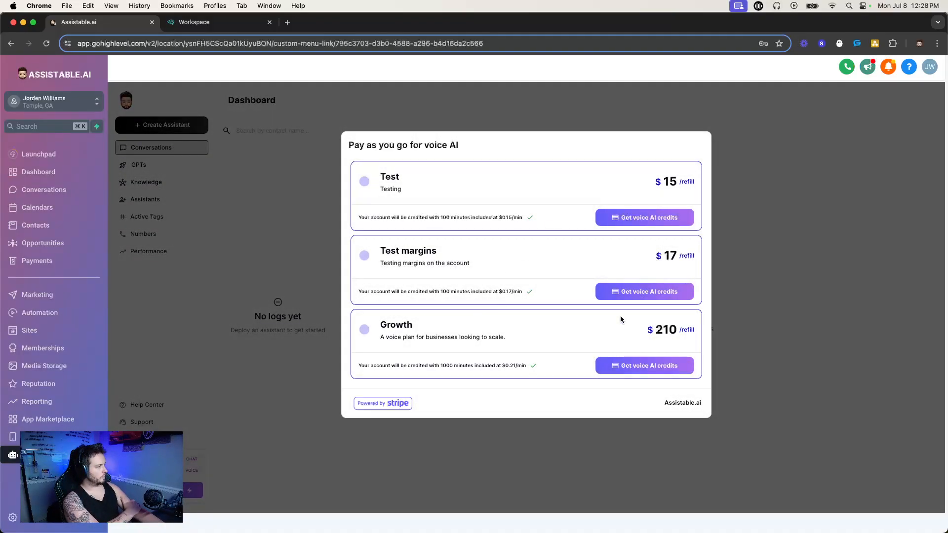
click(628, 216)
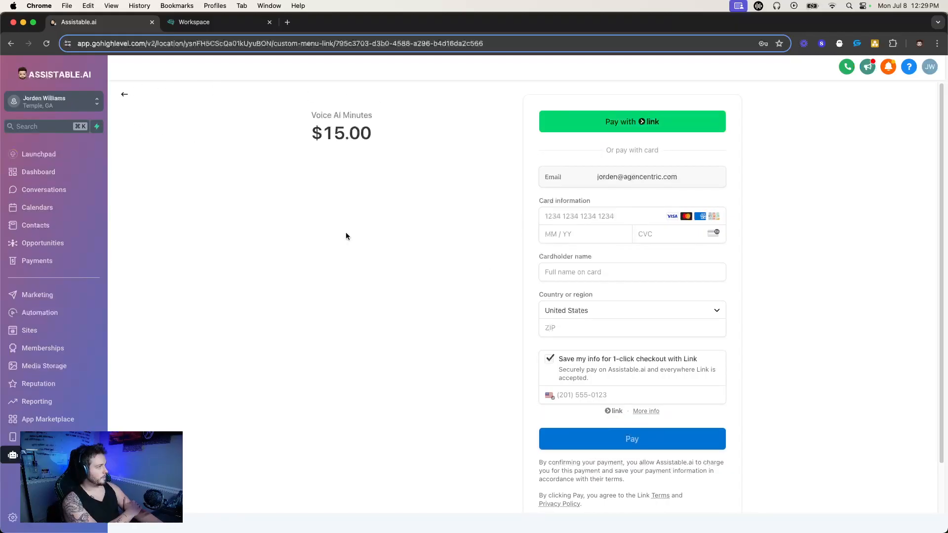
click(125, 94)
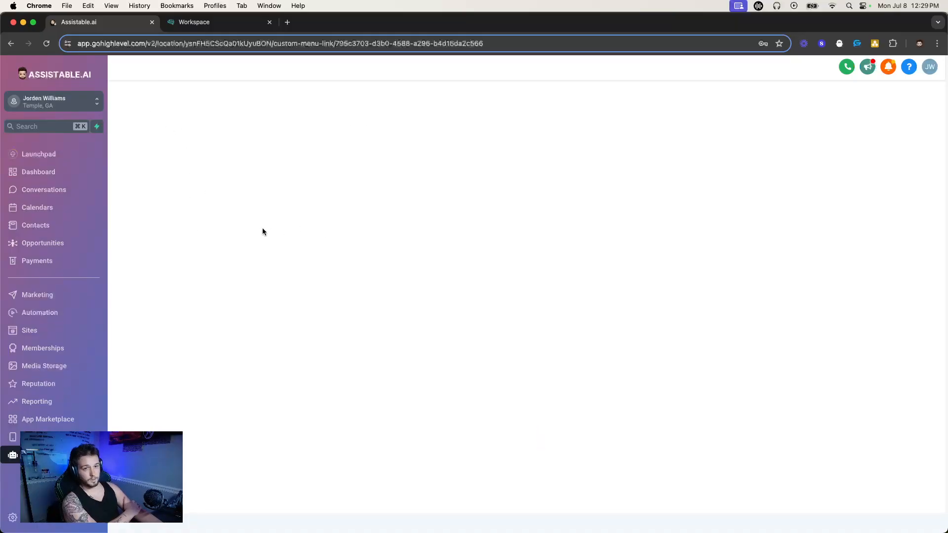
Review the agency's rebilling payment history and return to the product catalog.
click(197, 22)
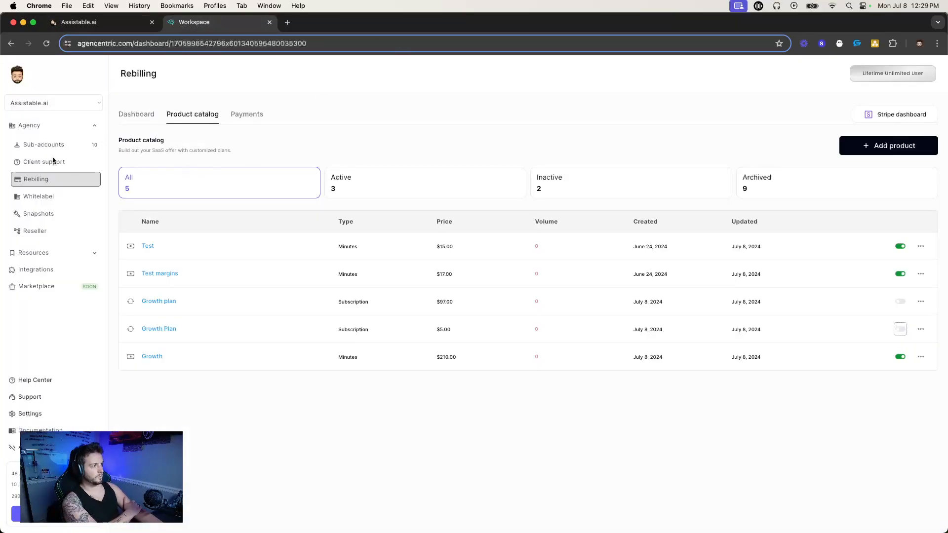
click(250, 116)
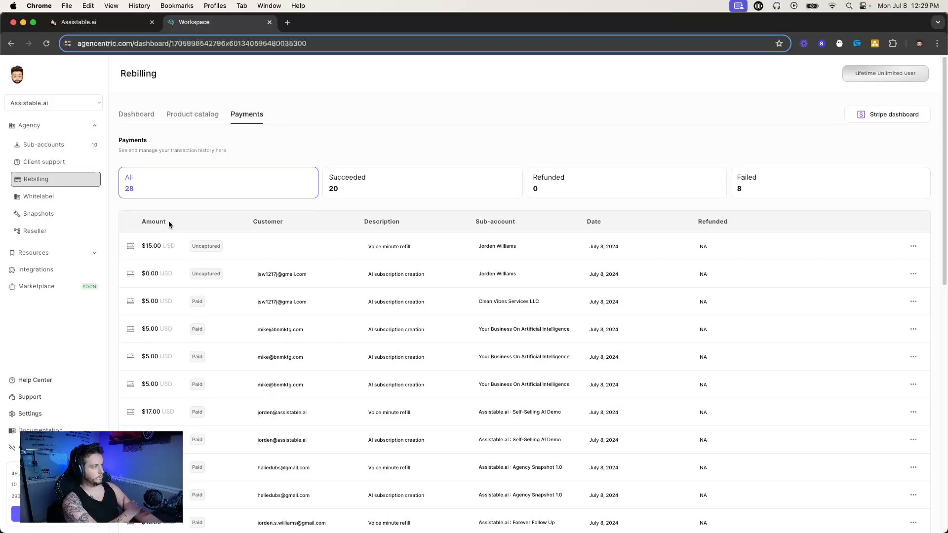
click(185, 118)
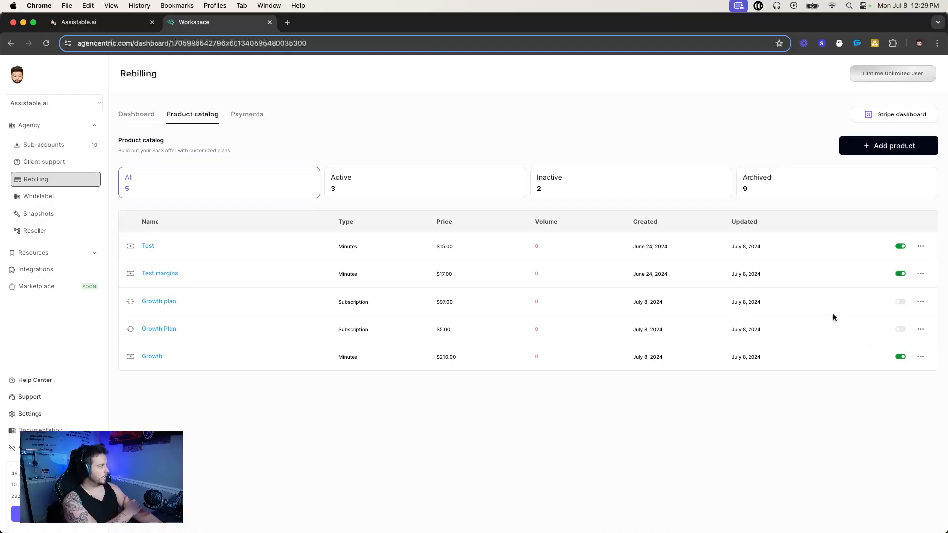
Delete the $15 Test voice minutes plan from the product catalog.
click(920, 246)
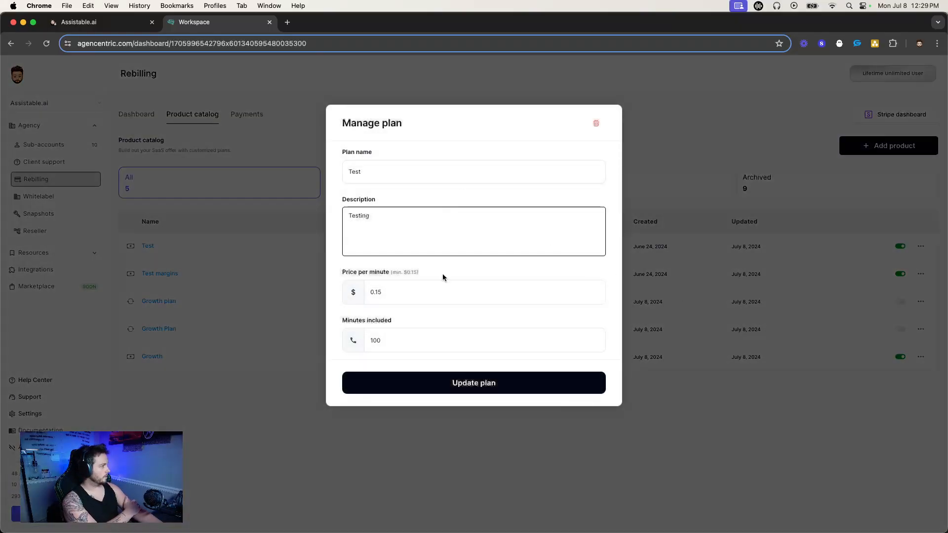
click(735, 273)
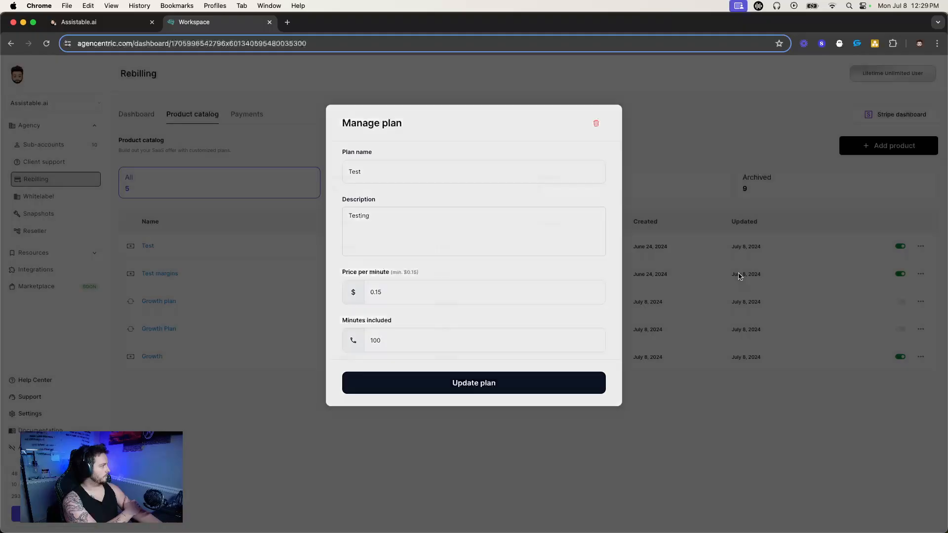
click(920, 245)
click(596, 124)
click(538, 176)
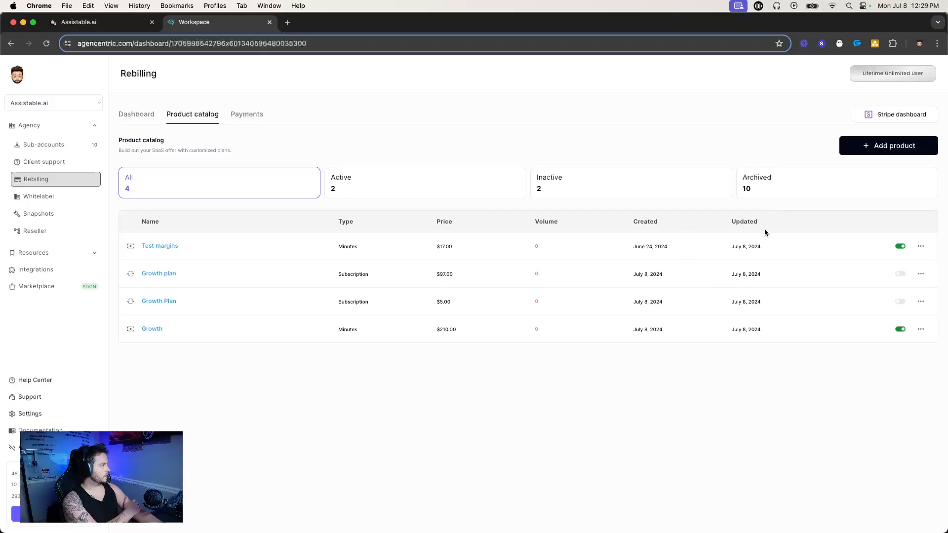
Try activating the $97 Growth plan and view the product types available for a new product without adding one.
click(900, 274)
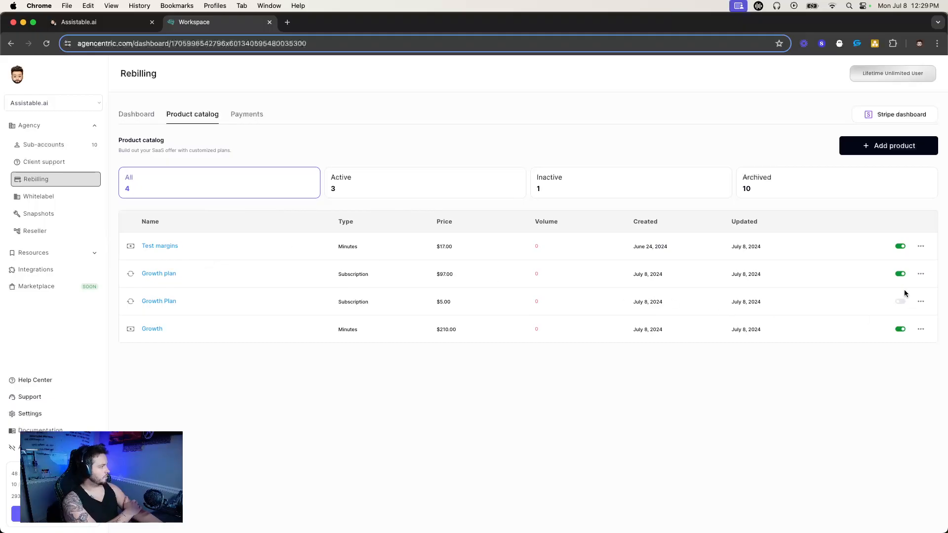
click(886, 146)
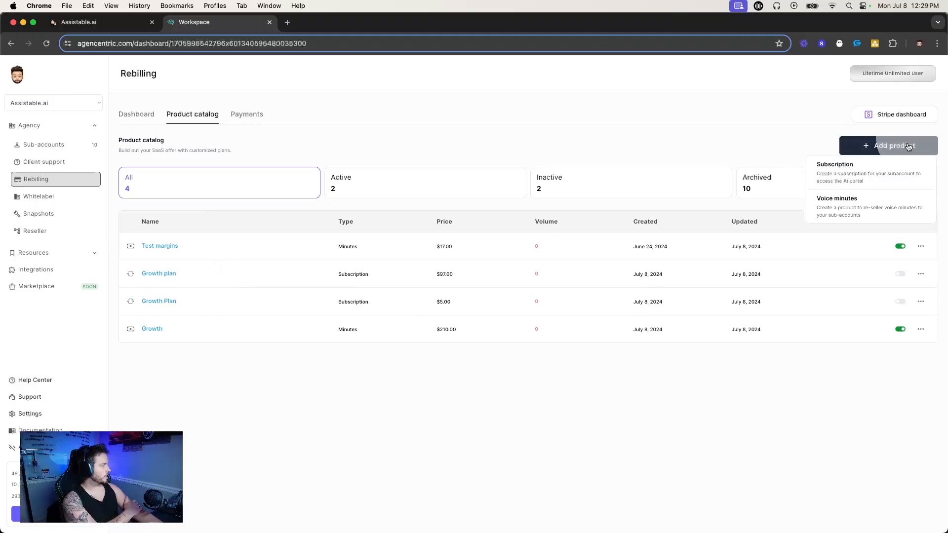
click(665, 291)
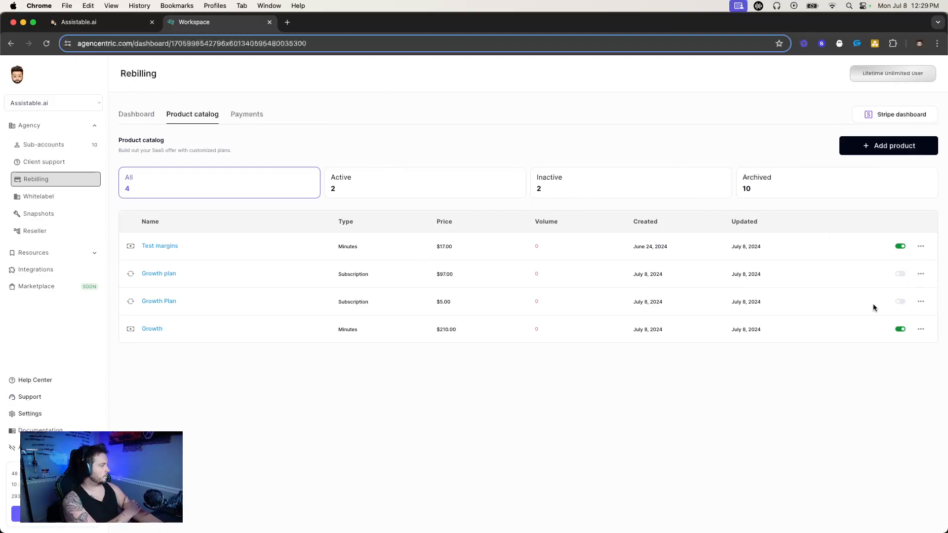
Check the sub-account's AI dashboard, leave it for the Sites page, and reactivate both subscription plans in the agency's catalog.
click(102, 22)
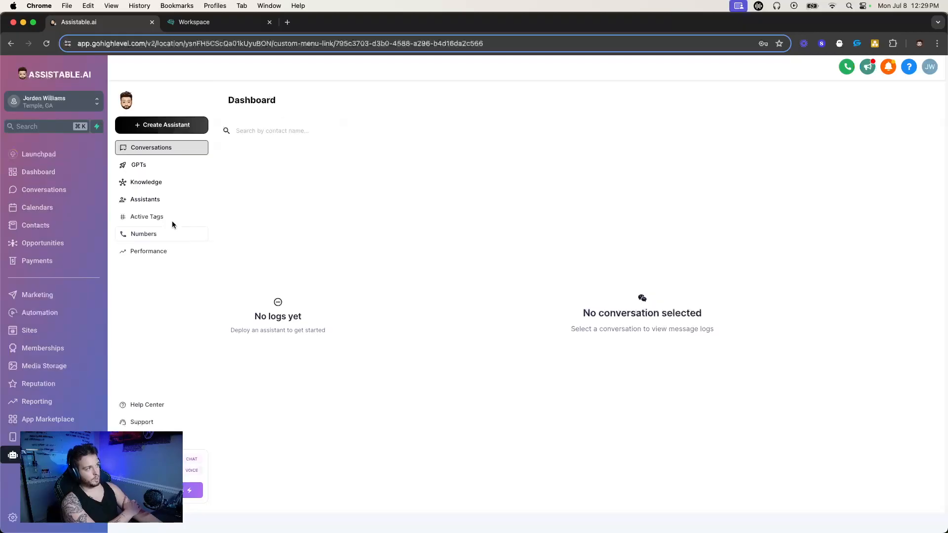
click(37, 337)
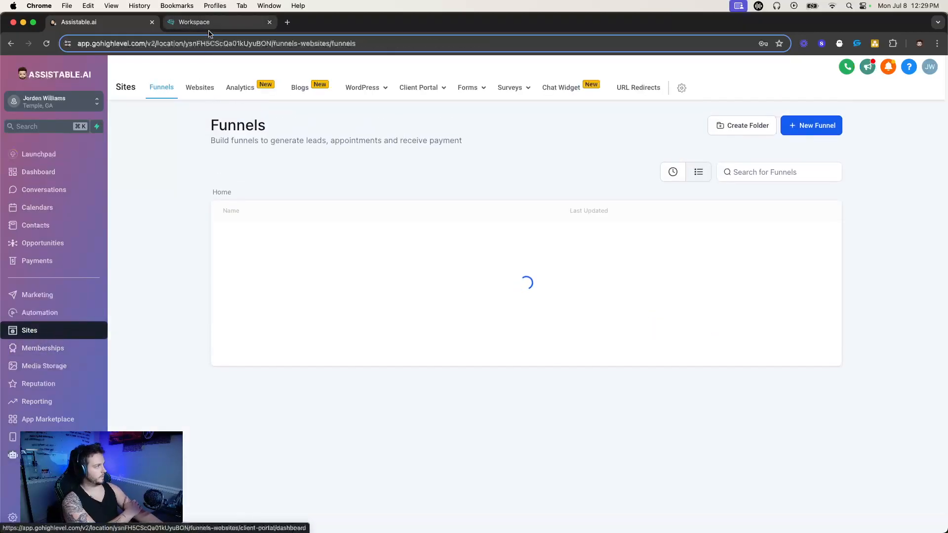
click(194, 21)
click(899, 301)
Reopen the AI assistant page in the sub-account, review its setup checklist and show the subscription plans to choose from.
click(96, 29)
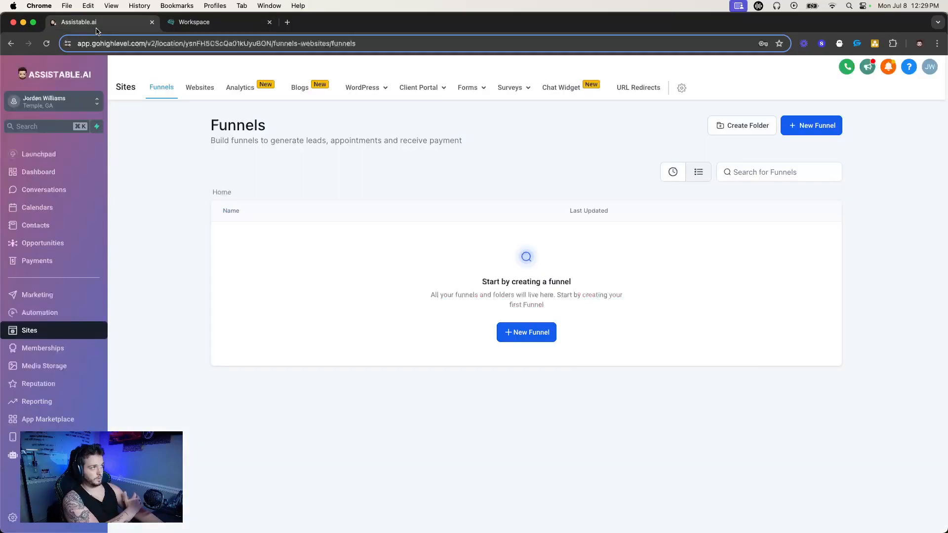
click(13, 454)
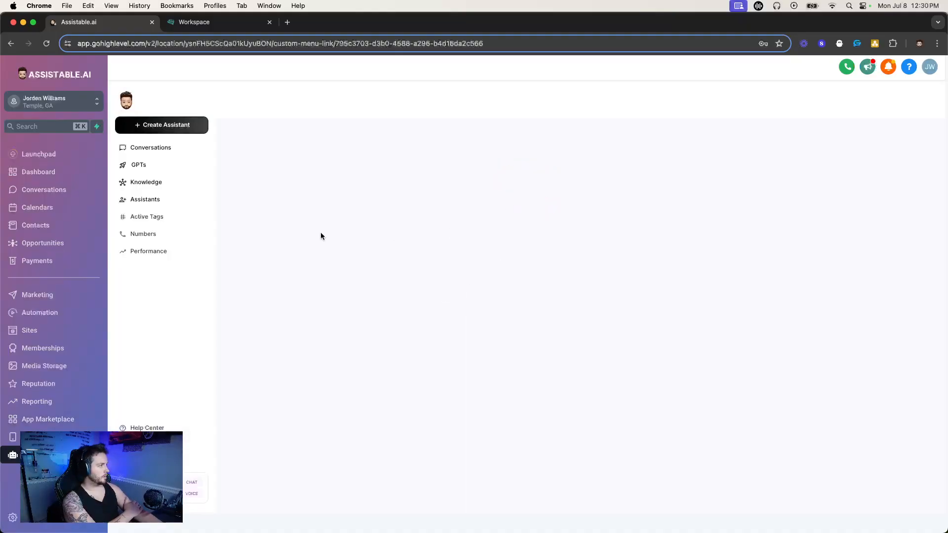
drag(377, 278, 568, 337)
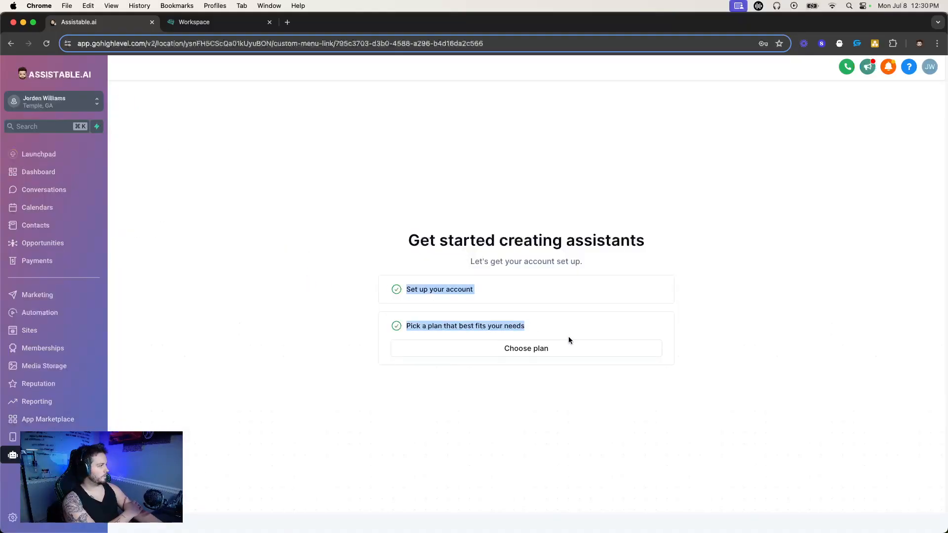
double_click(435, 287)
triple_click(476, 323)
click(514, 356)
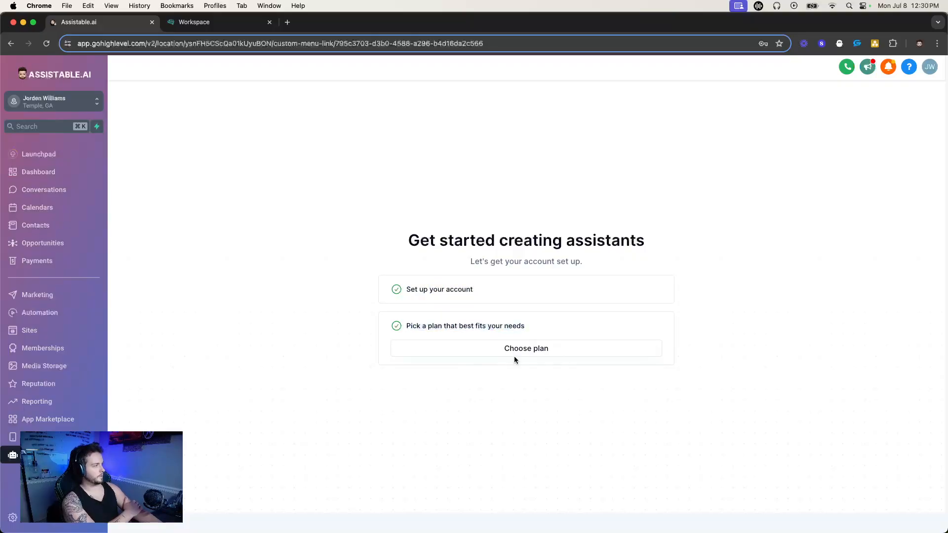
click(514, 355)
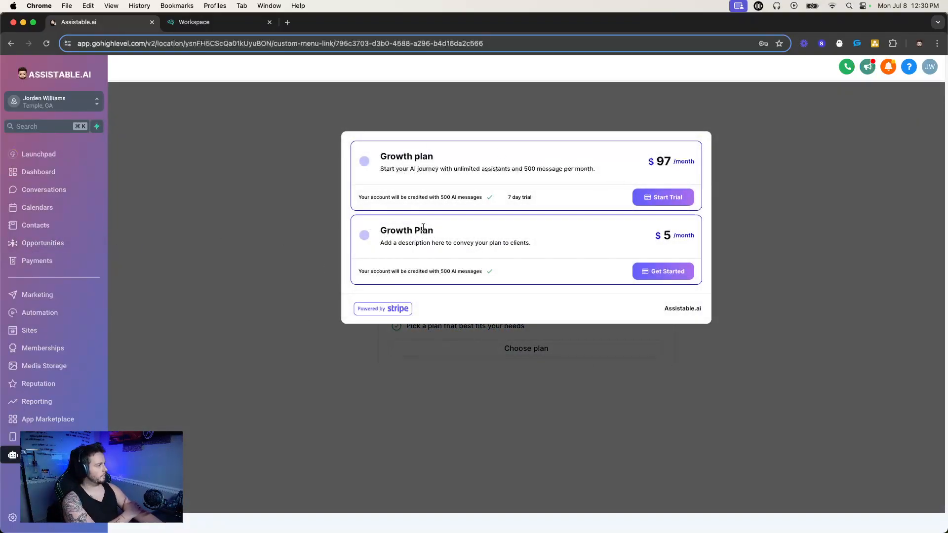
Return to the agency's rebilling dashboard and examine the monthly recurring revenue.
key(ctrl+Tab)
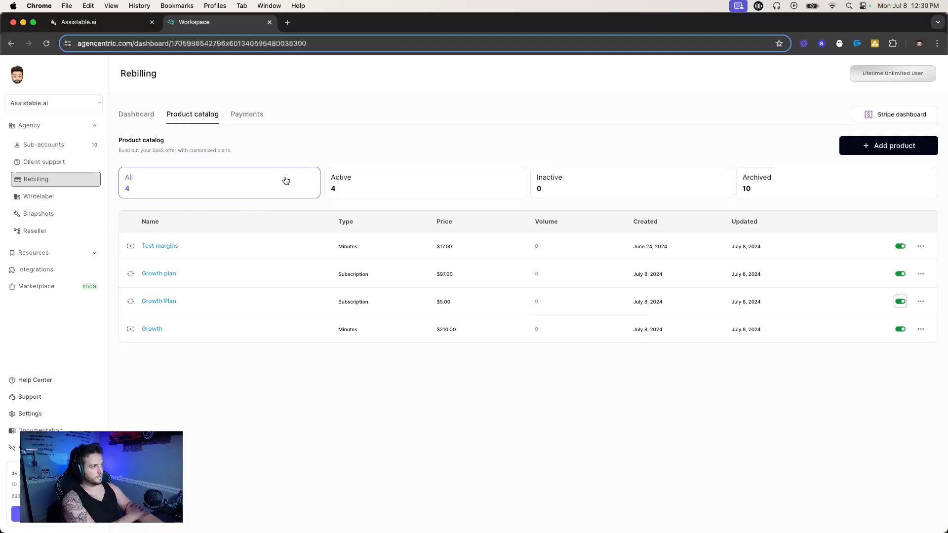
click(133, 113)
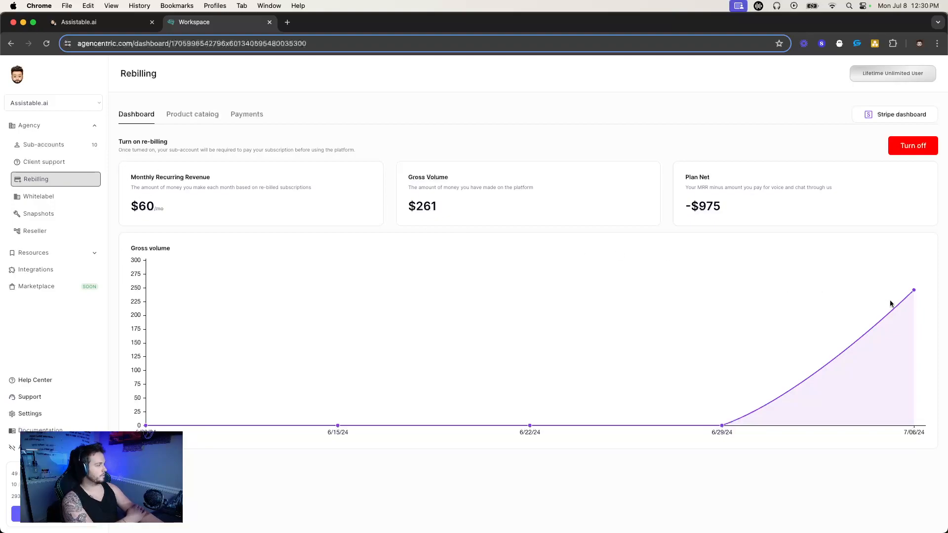
double_click(141, 204)
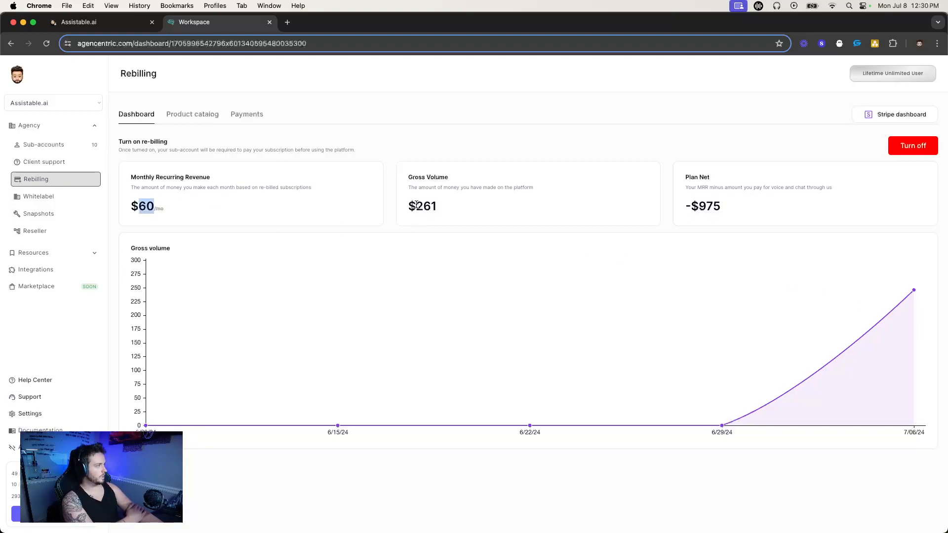
Examine the gross volume, the plan net and the gross volume chart on the rebilling dashboard.
triple_click(416, 205)
drag(745, 220, 898, 317)
click(909, 302)
Turn rebilling for the sub-accounts off and back on twice.
click(895, 148)
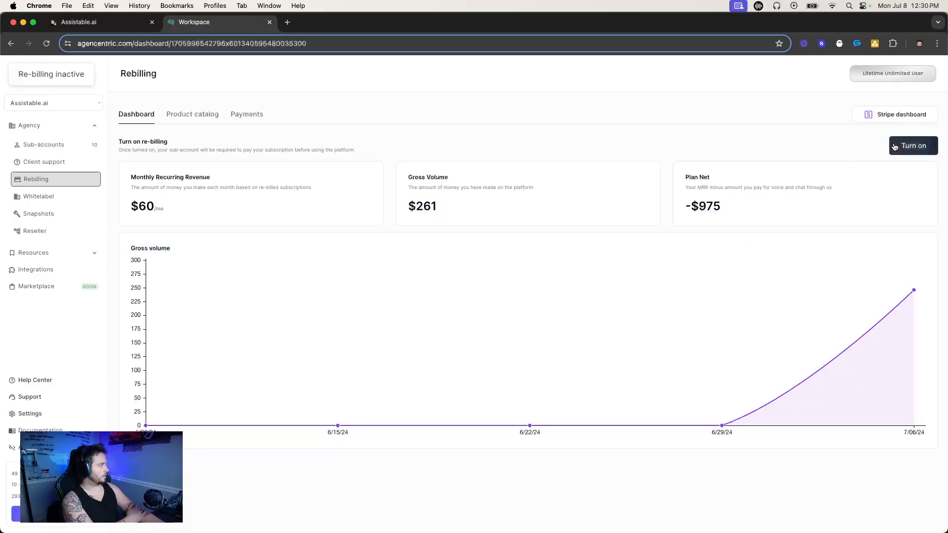
click(897, 148)
click(910, 148)
click(910, 149)
Open the product catalog and view the subscription and voice minutes product types without creating a product.
click(182, 115)
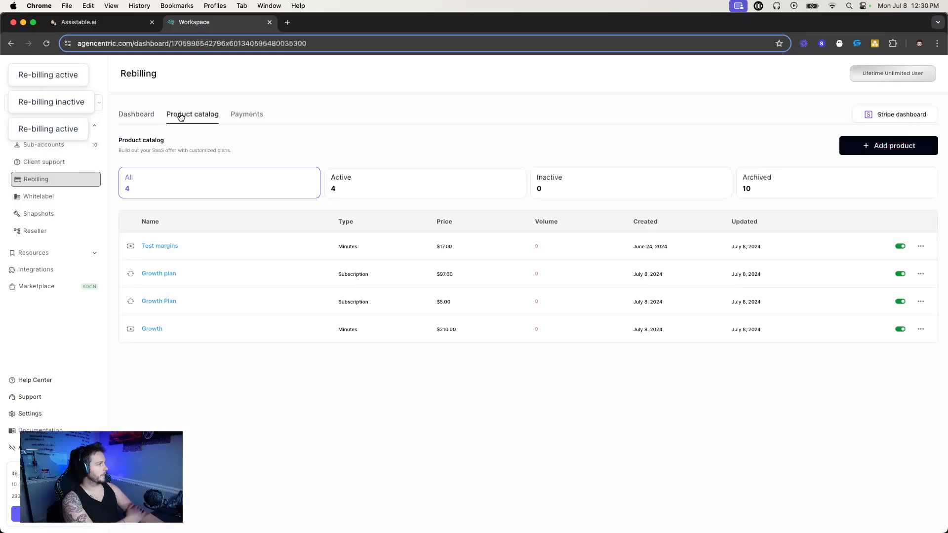
click(859, 147)
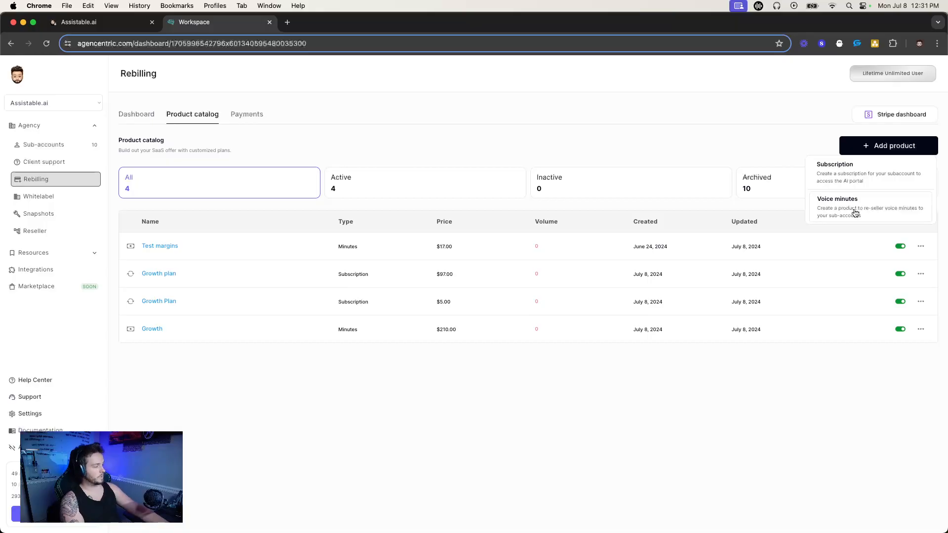
click(660, 311)
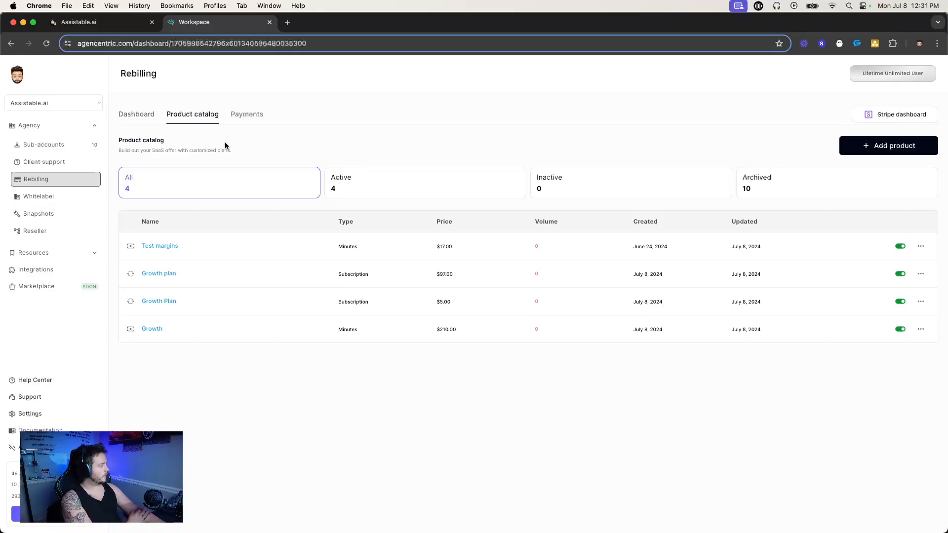
Filter the catalog by active, inactive and archived products, return to all products and open the payments list.
click(368, 191)
click(601, 197)
click(737, 181)
click(570, 194)
click(420, 185)
click(231, 175)
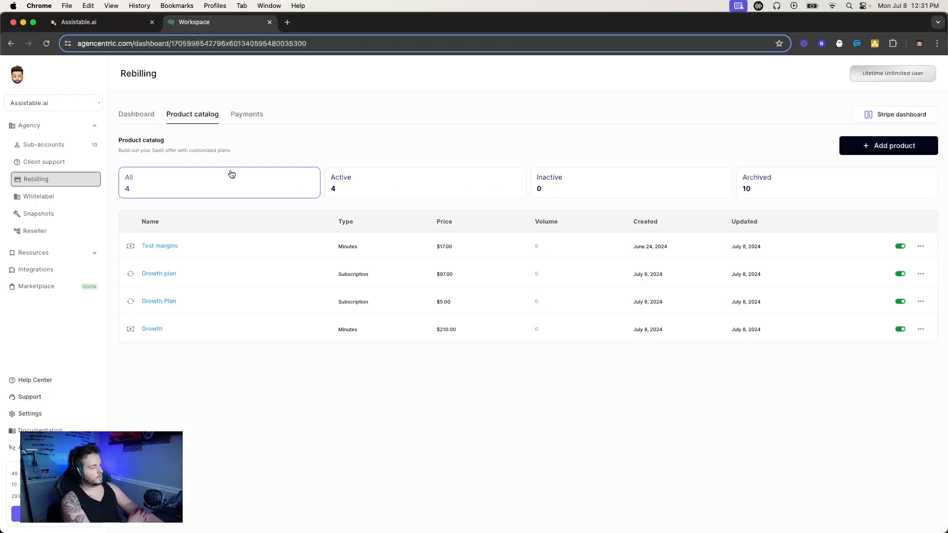
click(252, 119)
Switch to the Assistable.ai sub-account in the CRM and open the billing settings of its AI dashboard.
click(94, 22)
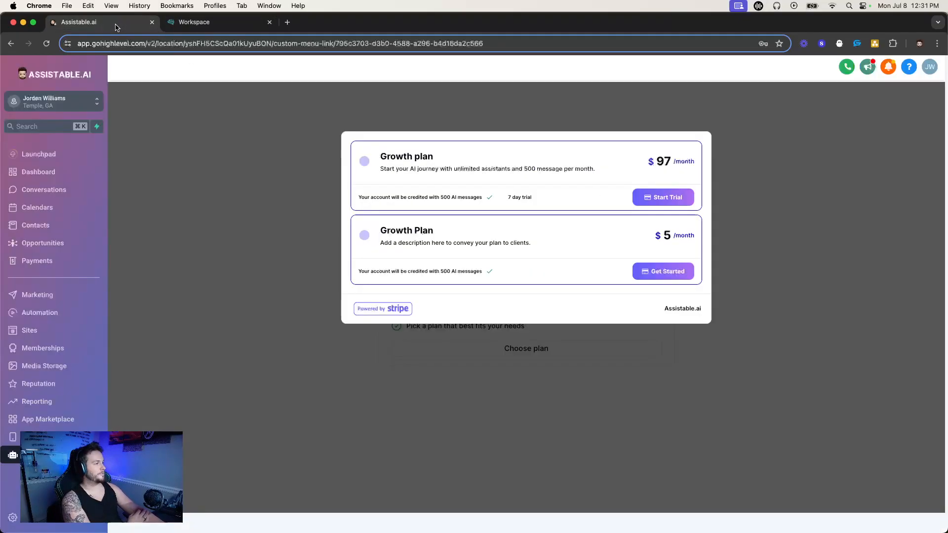
click(78, 98)
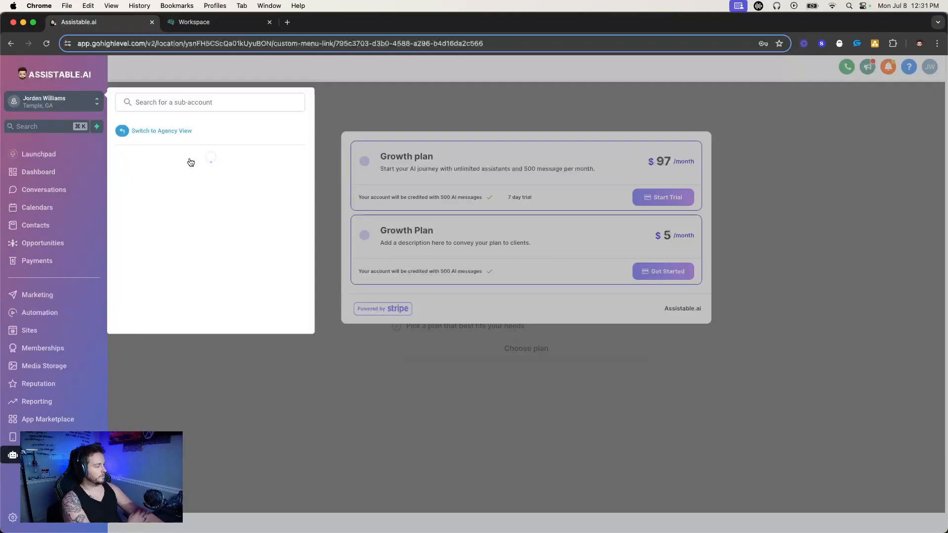
click(210, 175)
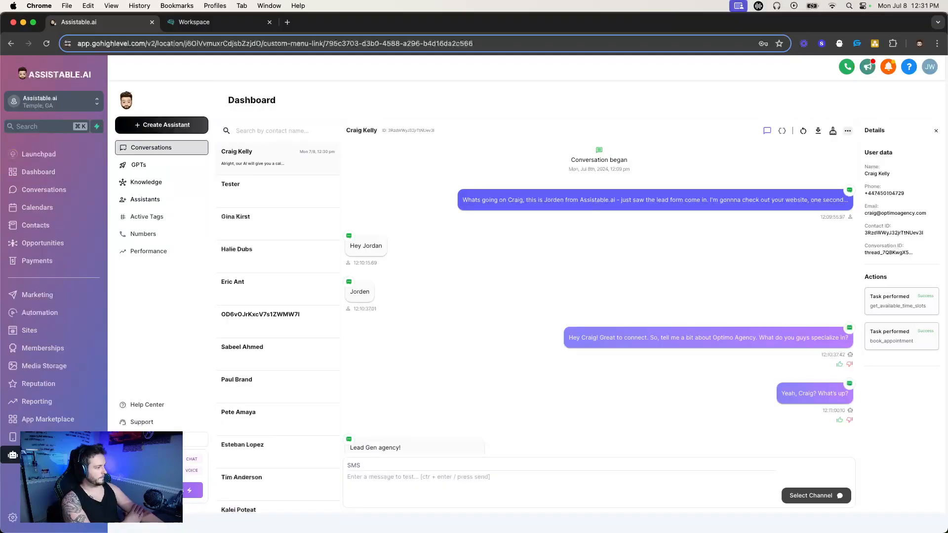
click(142, 439)
click(248, 181)
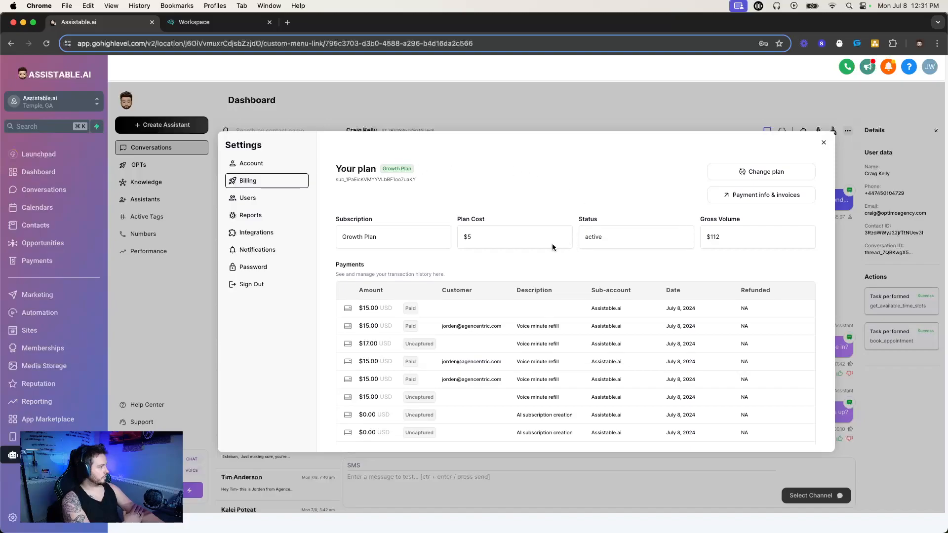
Examine the sub-account's subscription ID, plan name, plan cost, status and gross volume in its billing settings.
drag(336, 179, 426, 182)
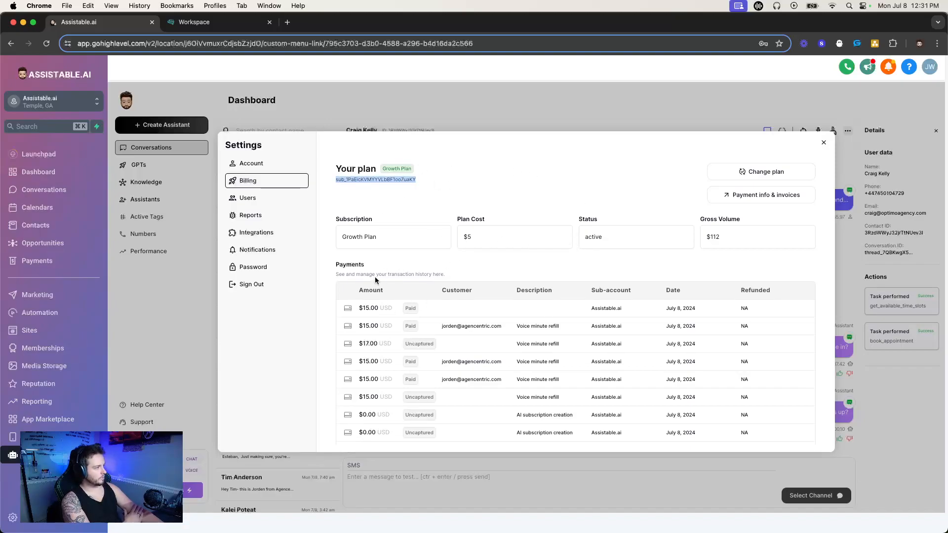
click(340, 183)
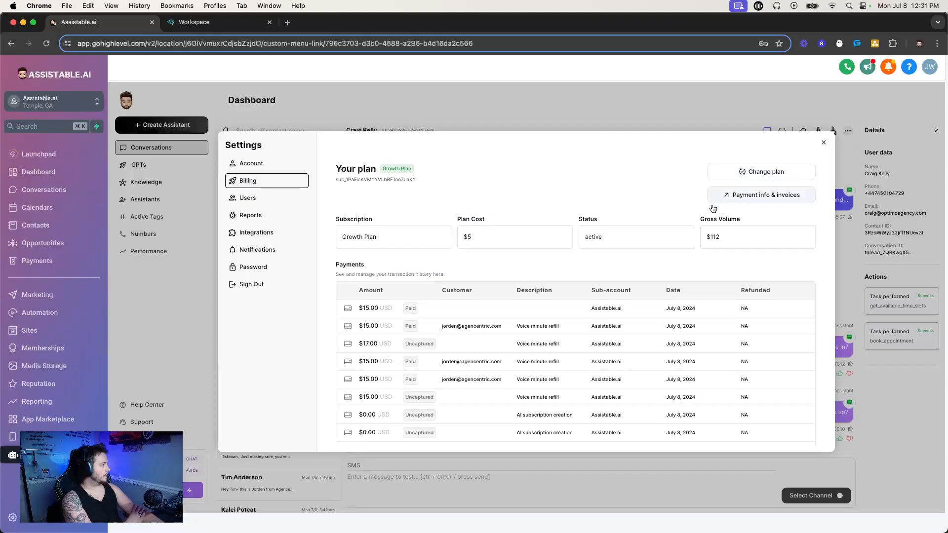
drag(334, 218, 826, 266)
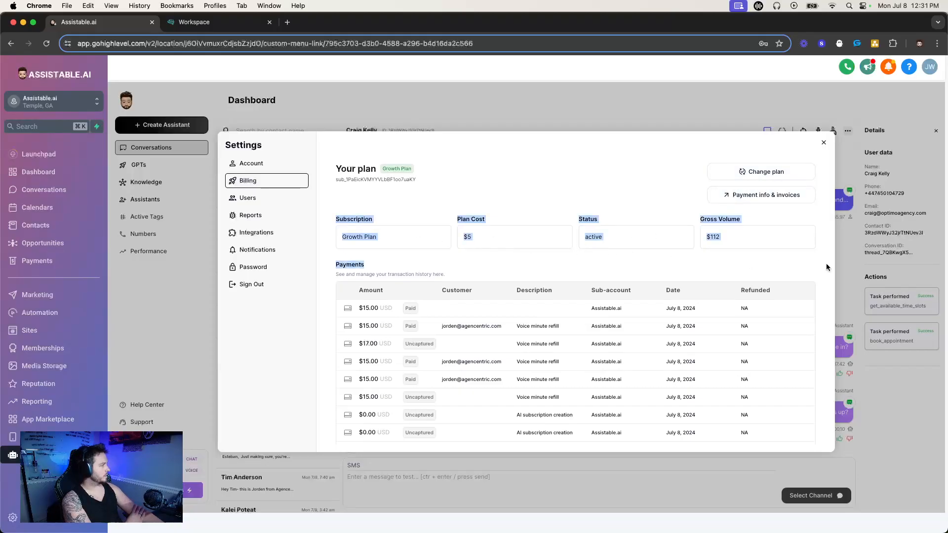
click(749, 263)
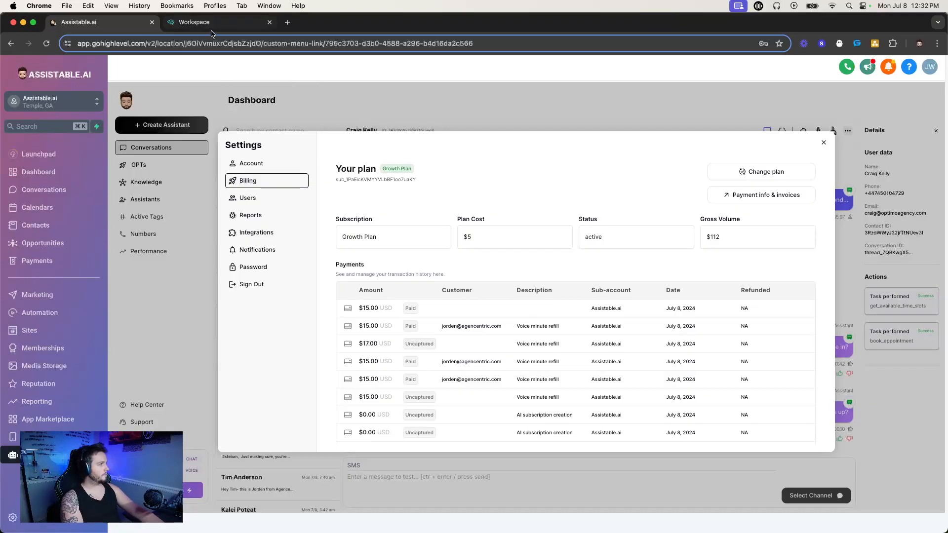
Close the sub-account's settings and return to the product catalog in the agency's rebilling workspace.
click(823, 142)
click(194, 22)
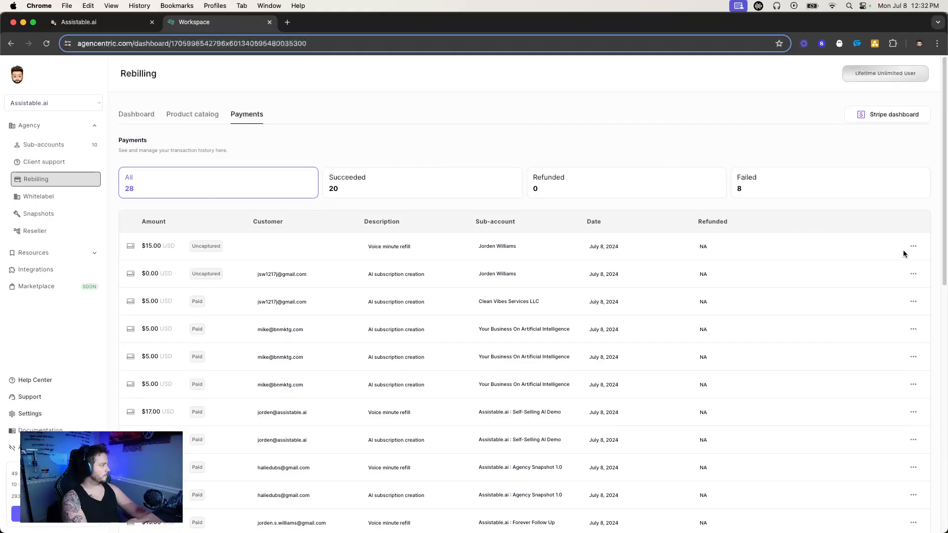
click(194, 114)
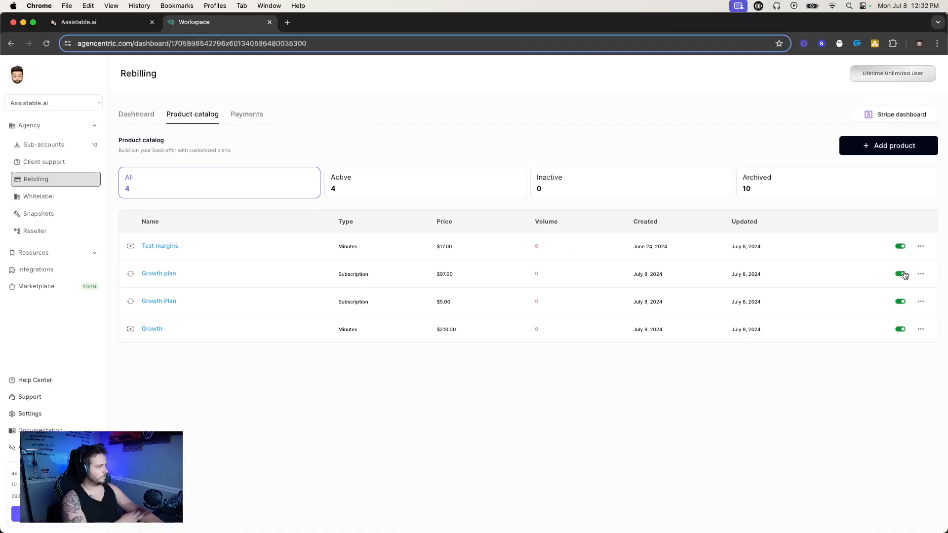